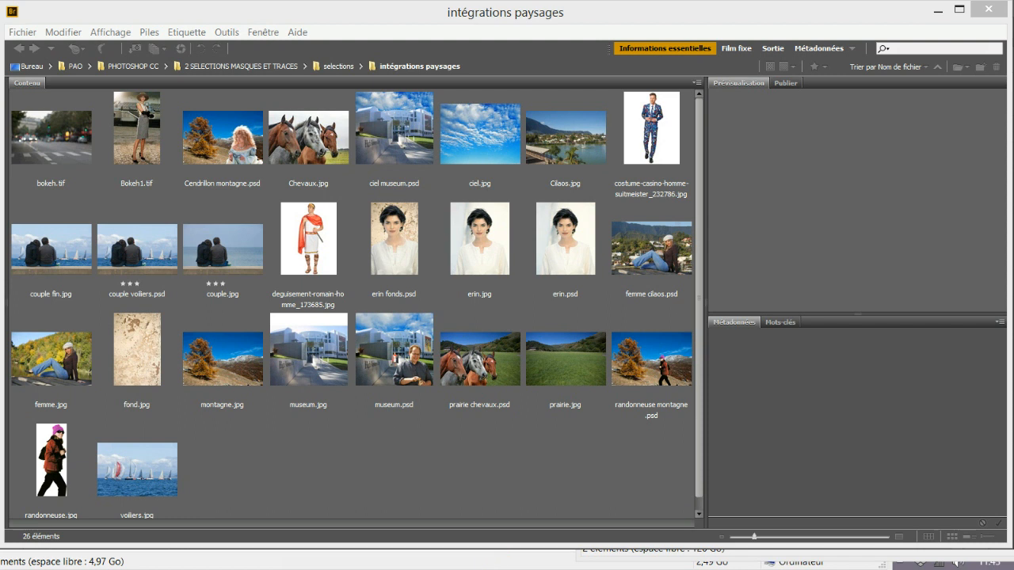
Open montagne.jpg and voiliers.jpg together in Photoshop, keeping the embedded colour profile of each.
left_click(215, 354)
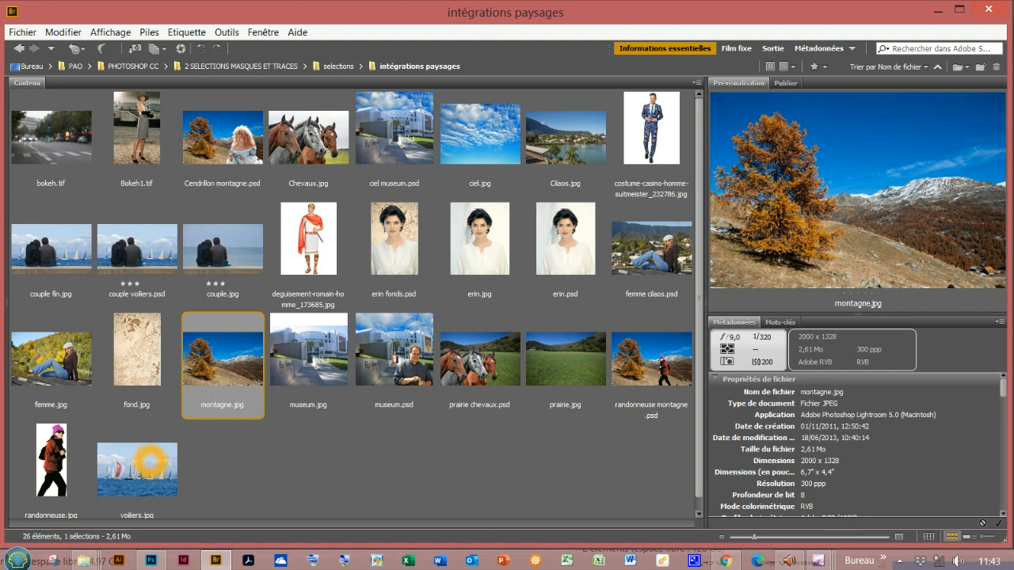
left_click(149, 461, "shift")
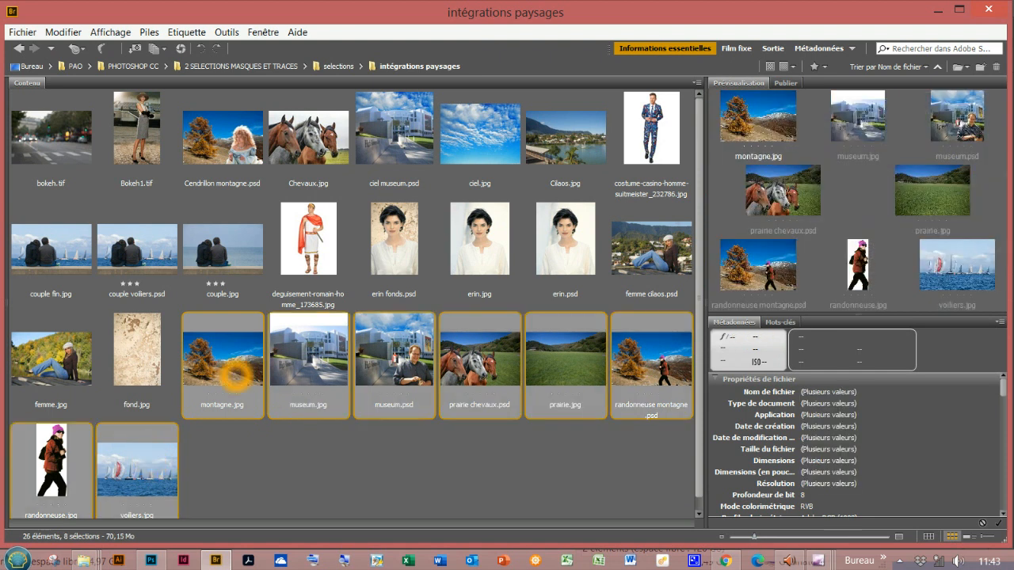
left_click(236, 376)
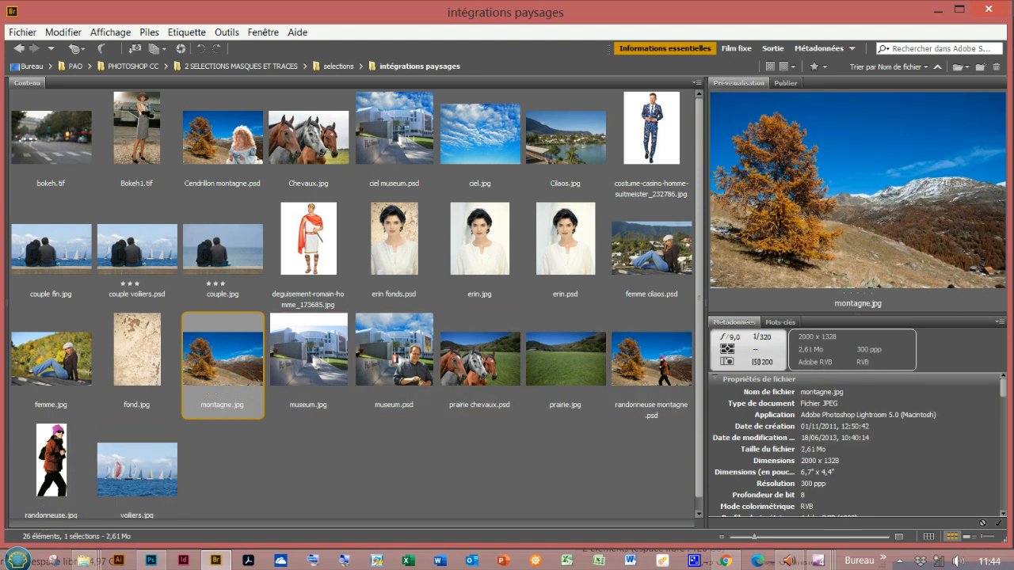
left_click(147, 469, "ctrl")
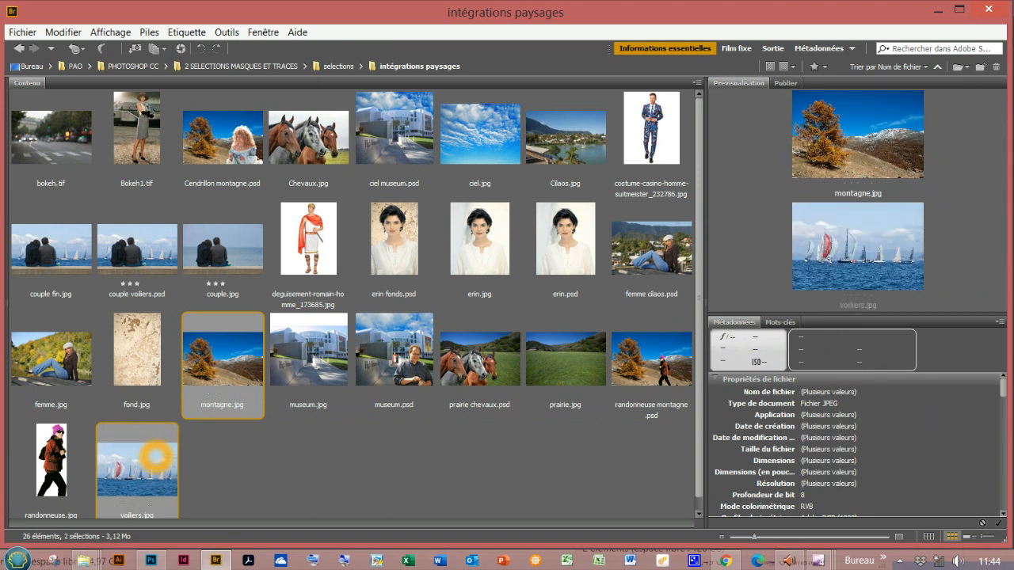
right_click(154, 455)
mouse_move(206, 127)
left_click(437, 128)
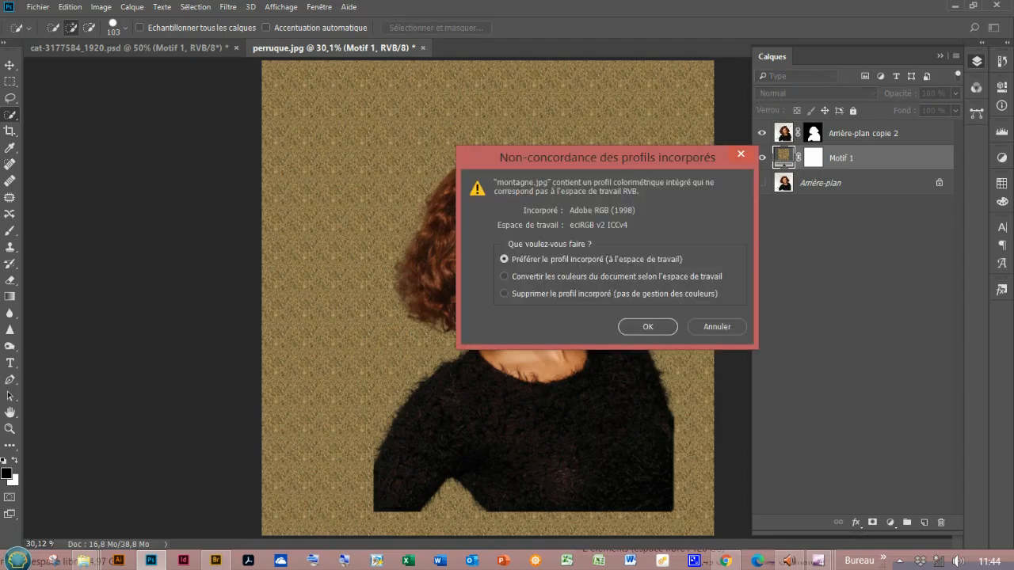
left_click(646, 326)
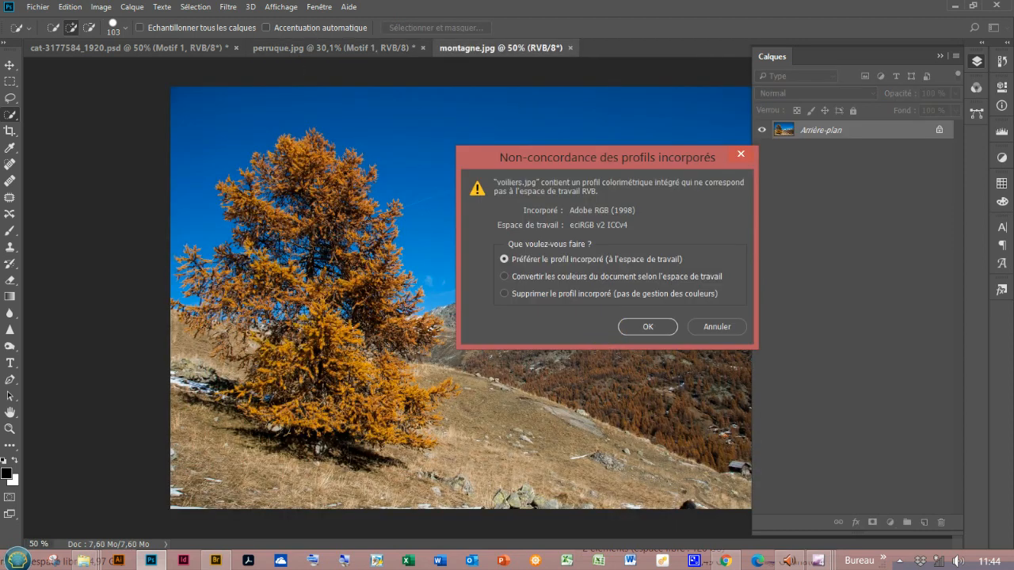
left_click(640, 328)
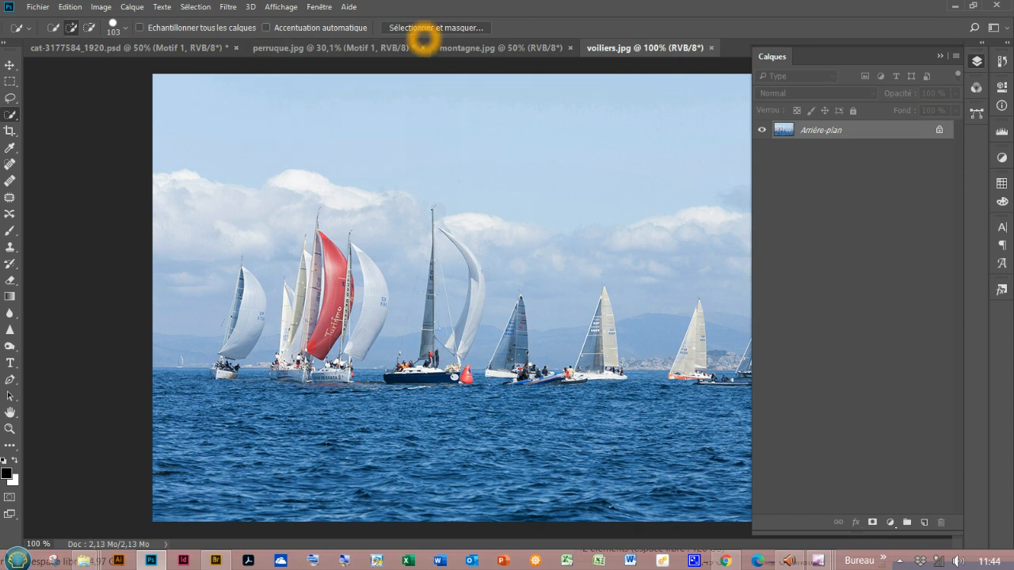
Close perruque.jpg, saving its changes as perruque.psd over the existing file with maximised compatibility.
left_click(423, 47)
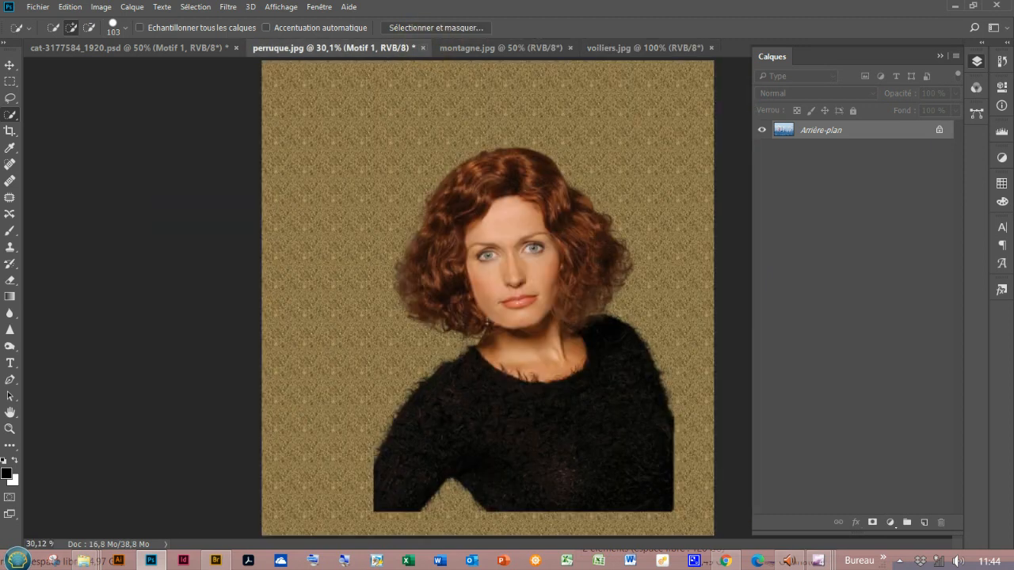
left_click(464, 203)
left_click(392, 204)
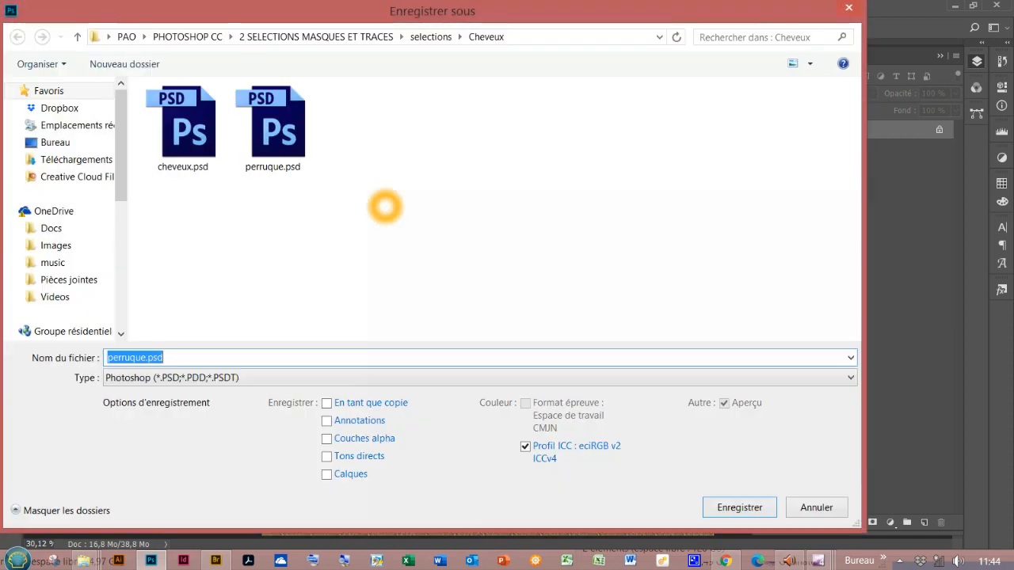
left_click(753, 506)
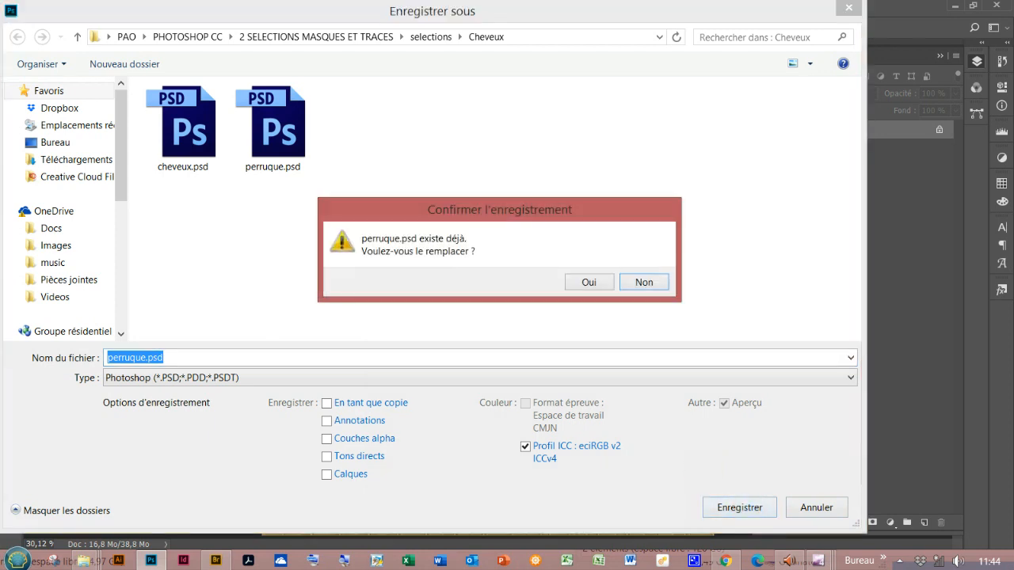
left_click(598, 282)
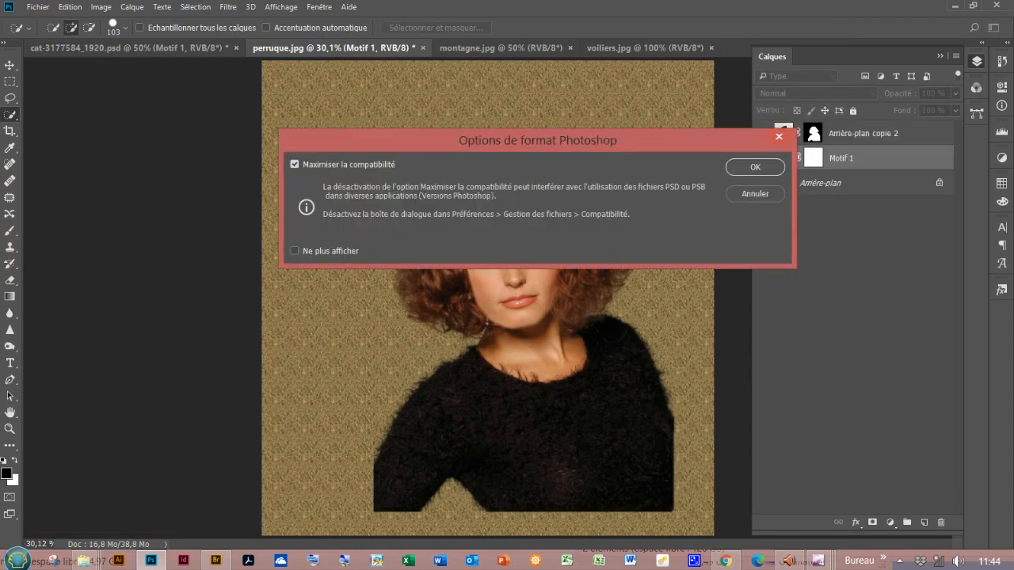
left_click(736, 164)
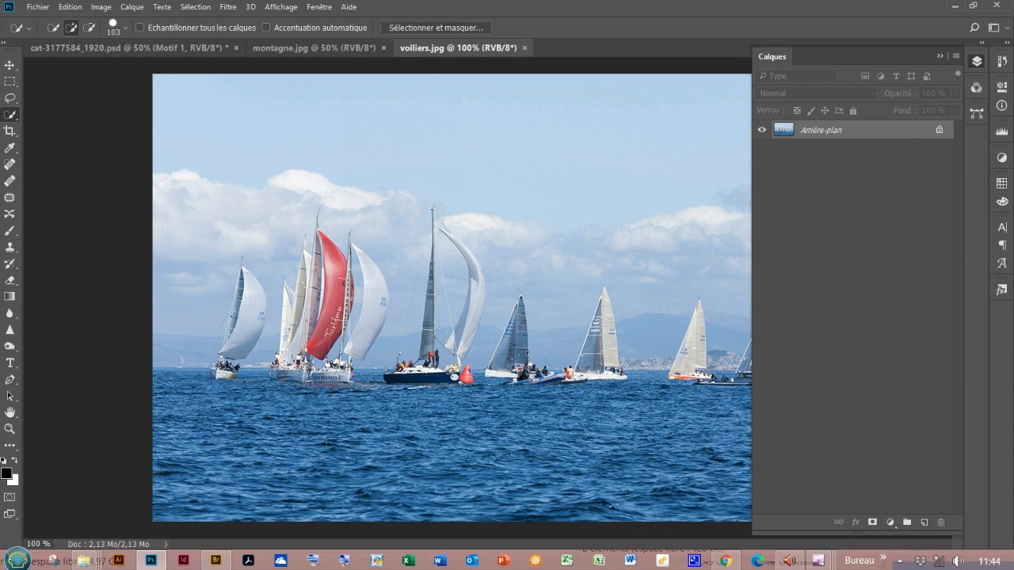
Close cat-3177584_1920.psd without saving its changes.
left_click(236, 49)
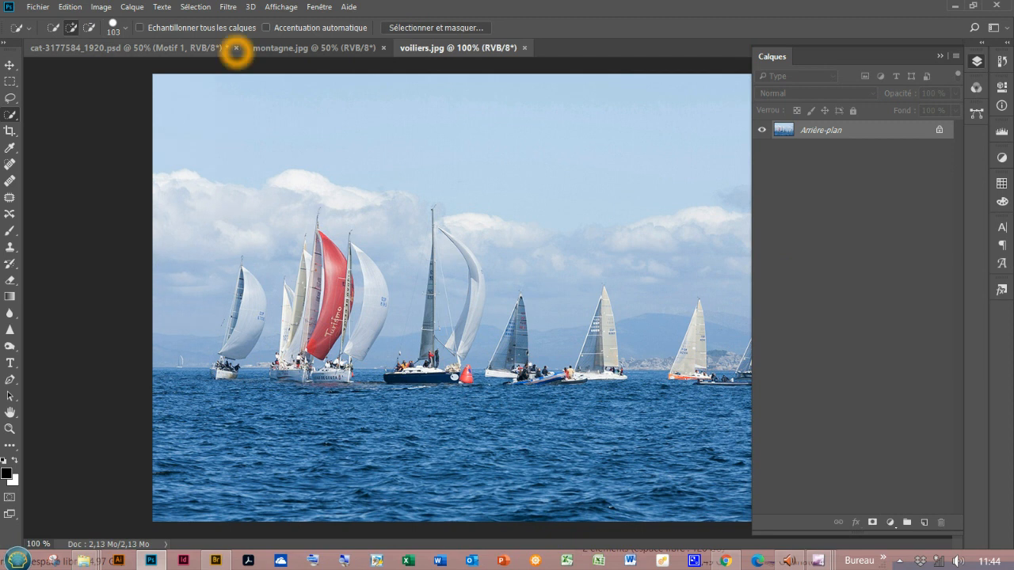
left_click(236, 48)
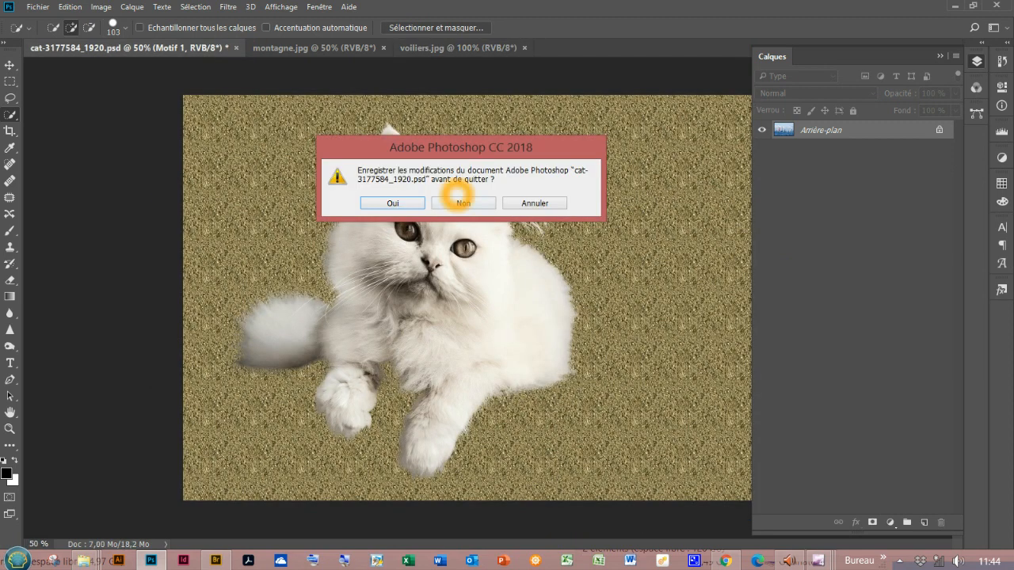
left_click(463, 203)
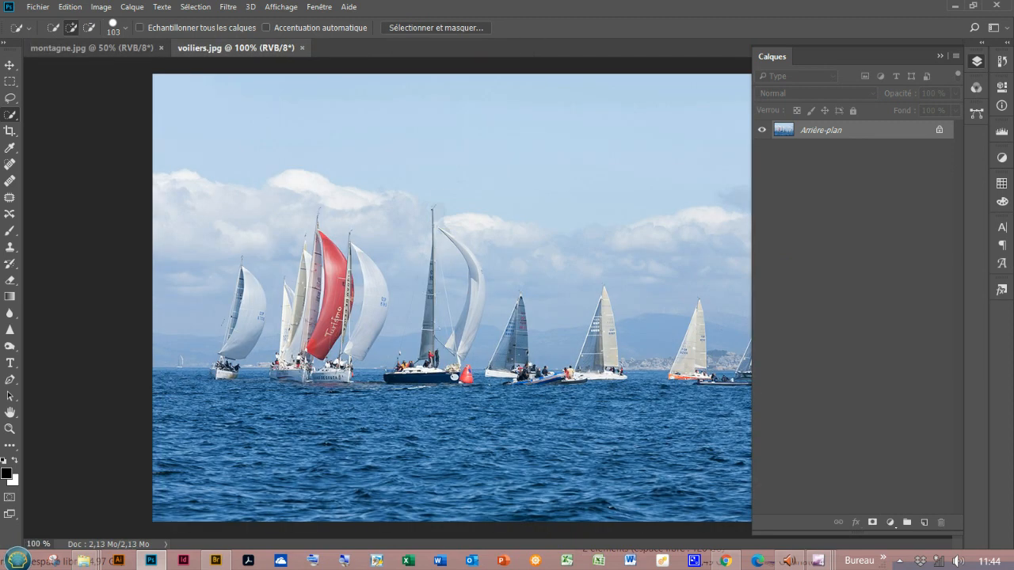
left_click(451, 175)
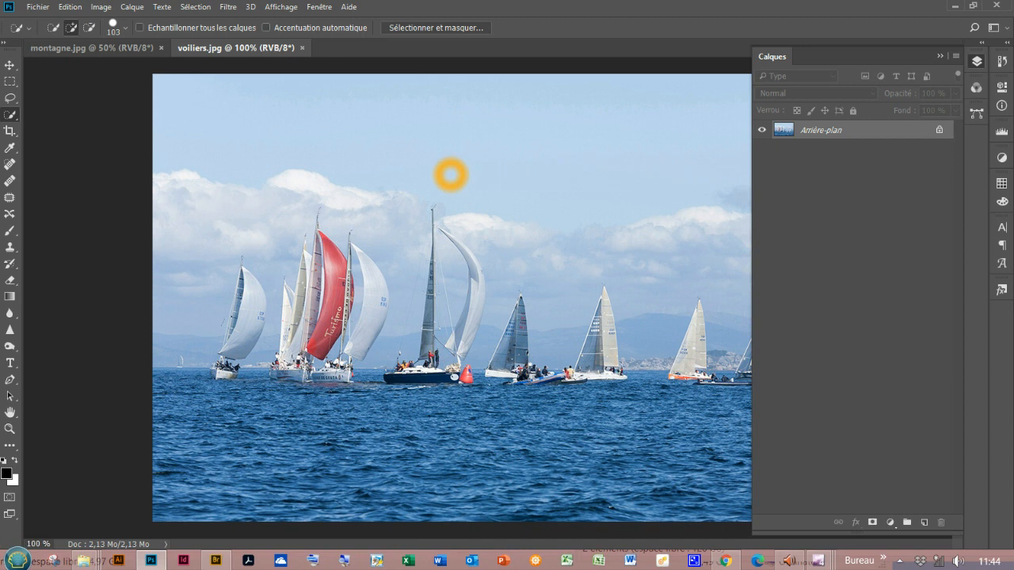
left_click(936, 19)
left_click(844, 262)
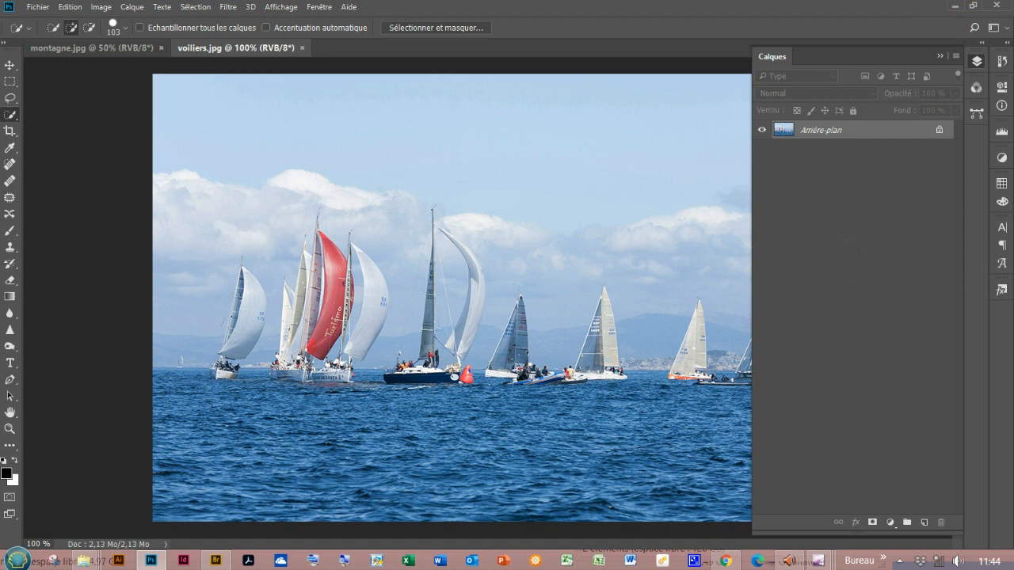
Copy the background layer of voiliers.jpg into montagne.jpg as a new layer centred on the mountain photo.
left_click(826, 132)
left_click(824, 133)
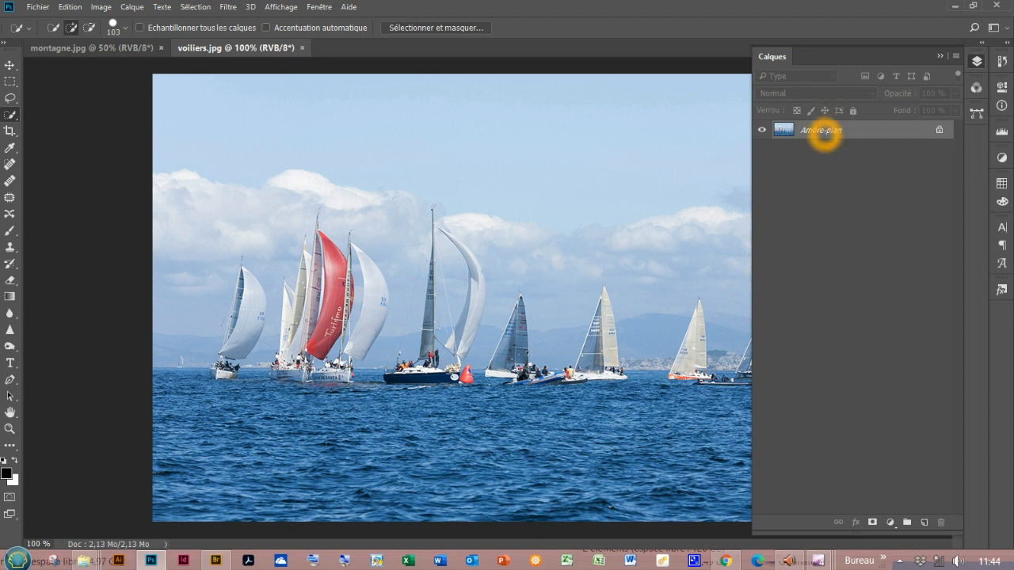
left_click_drag(824, 133, 489, 327)
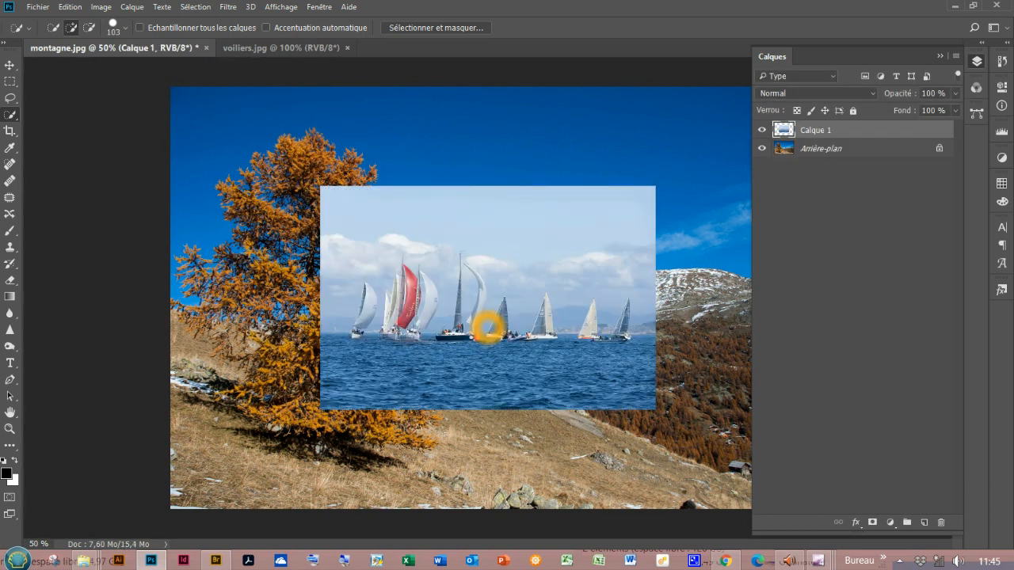
left_click(943, 140)
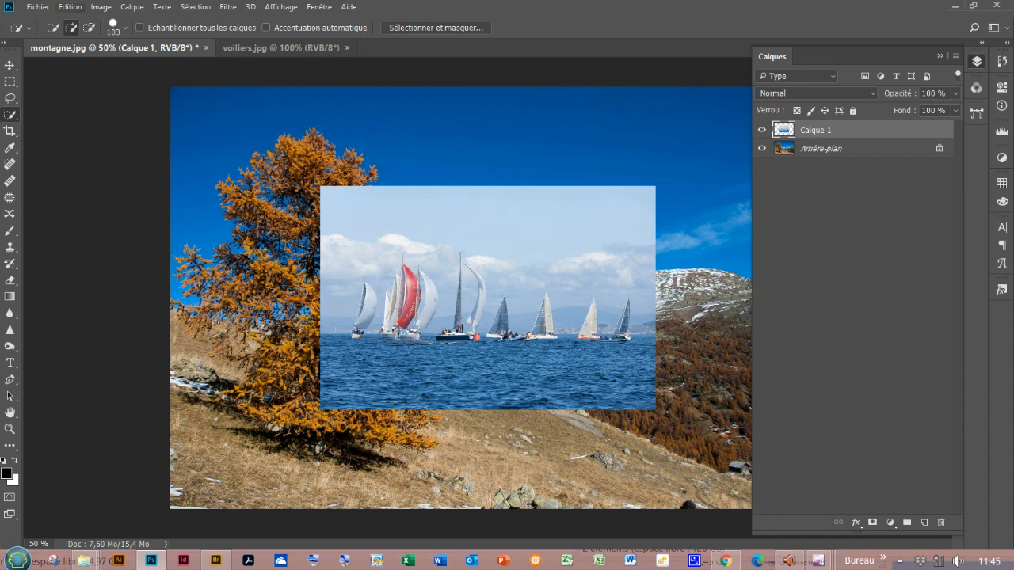
Free-transform the sailboat layer, enlarging it proportionally from its centre to about 191% so it covers the whole mountain photo.
left_click(70, 6)
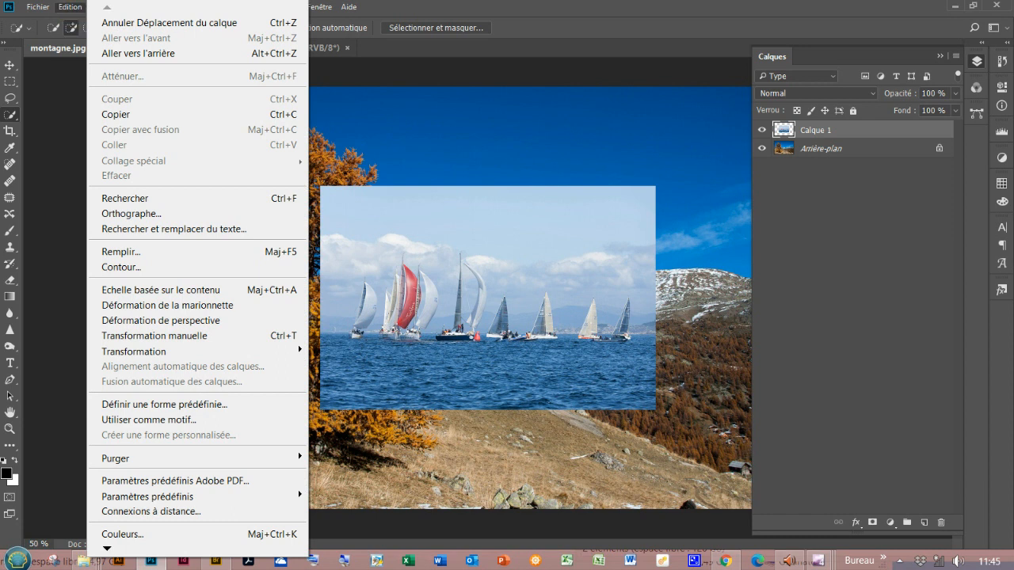
left_click(174, 339)
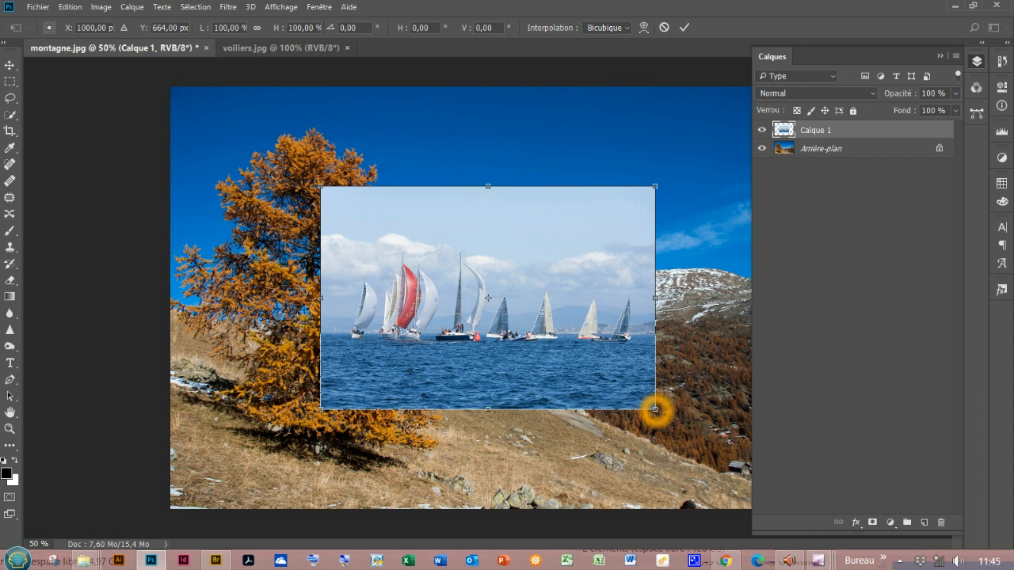
left_click_drag(655, 409, 796, 532)
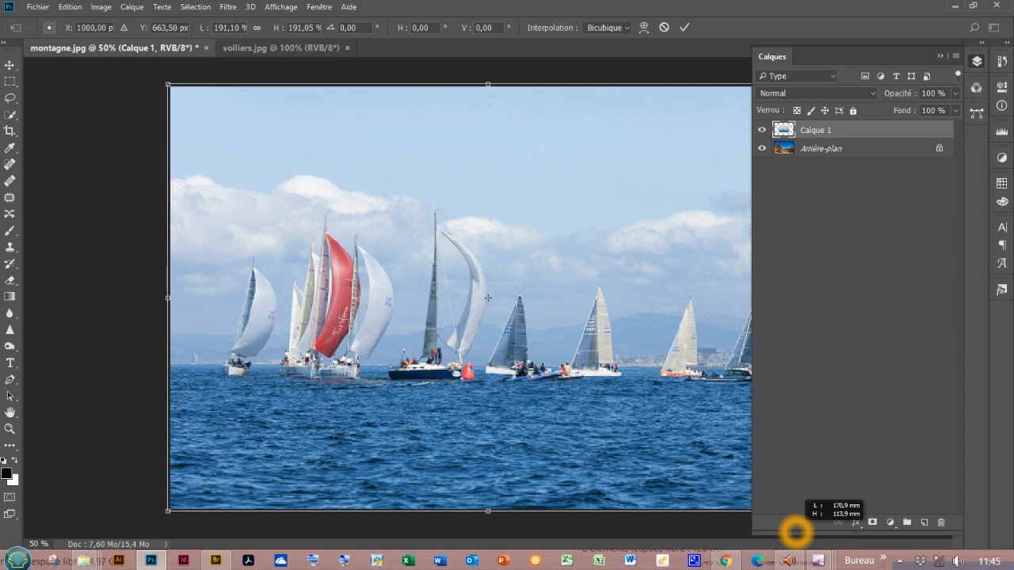
left_click_drag(796, 533, 796, 533)
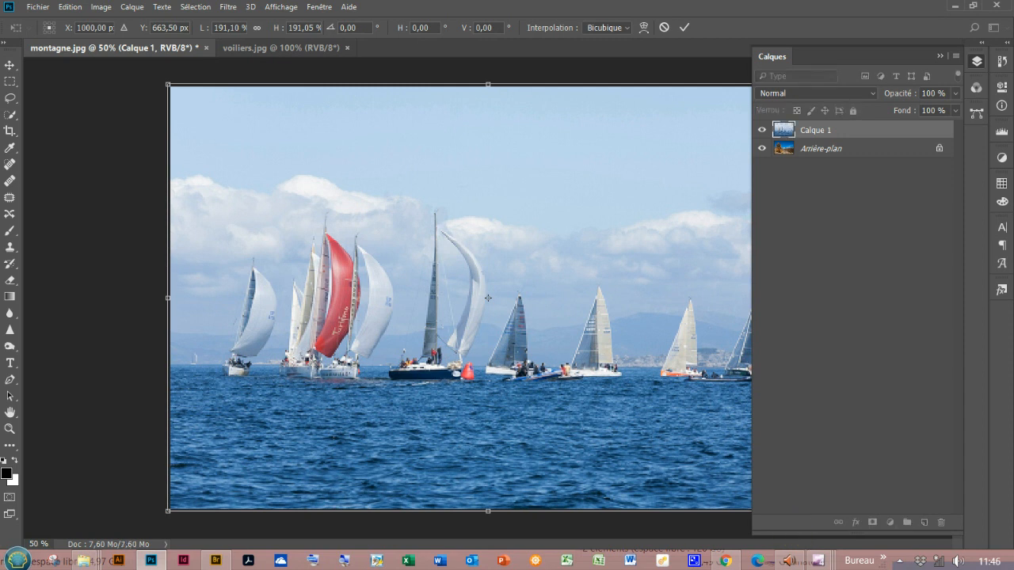
left_click(683, 27)
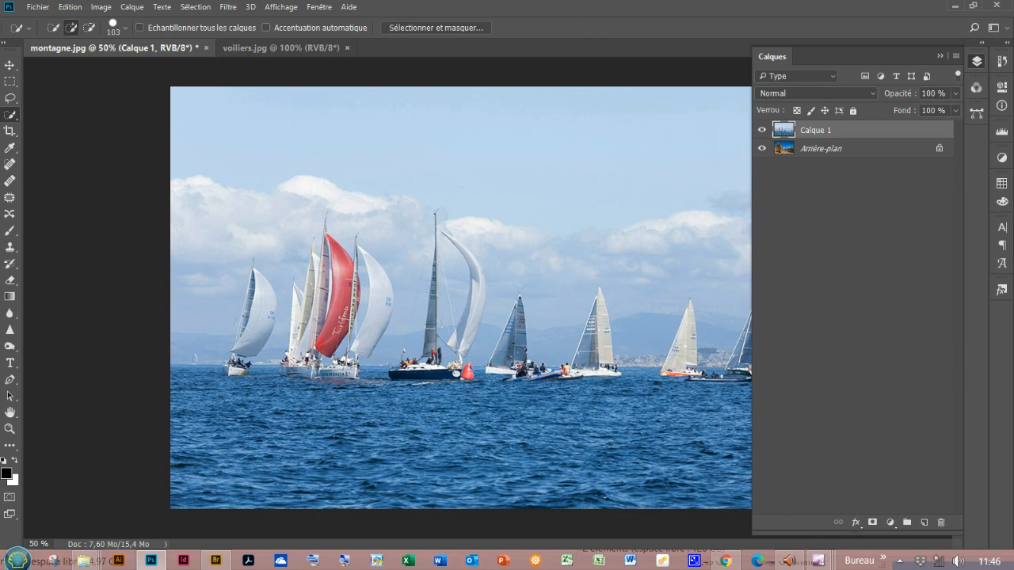
Toggle Calque 1's visibility to check the mountain photo beneath, and add a white layer mask to Calque 1.
left_click(762, 130)
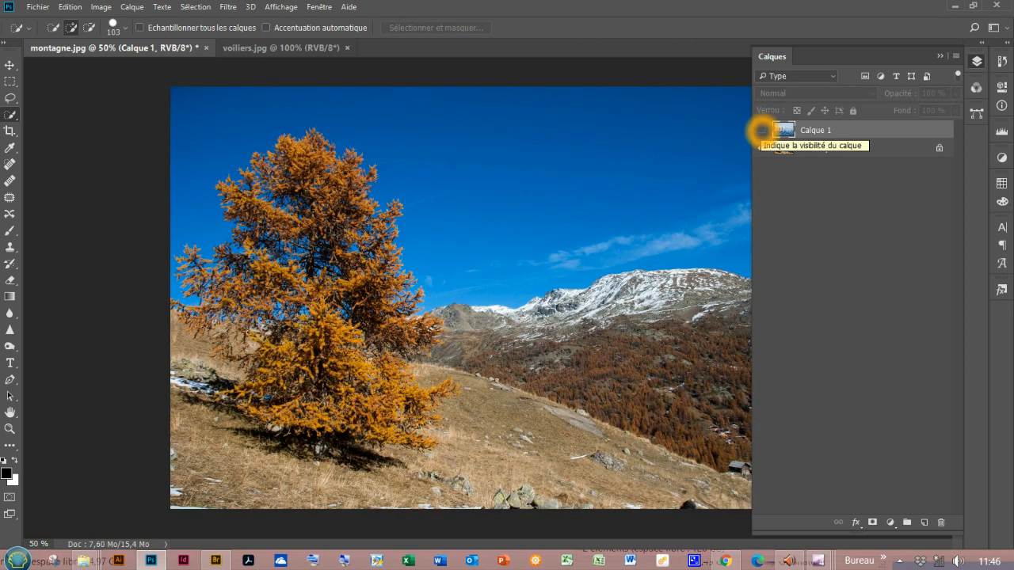
left_click(762, 130)
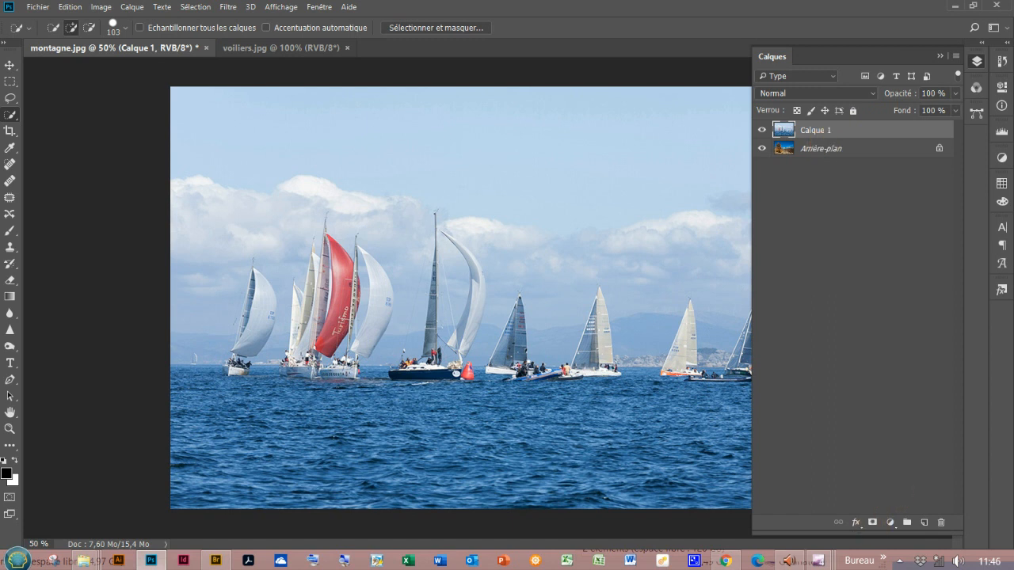
left_click(872, 522)
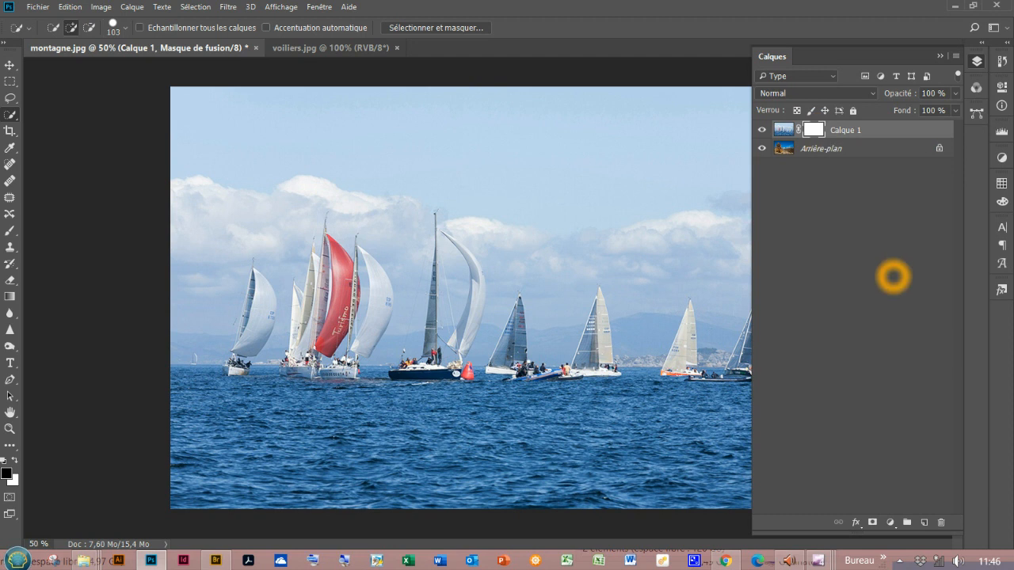
left_click(831, 130)
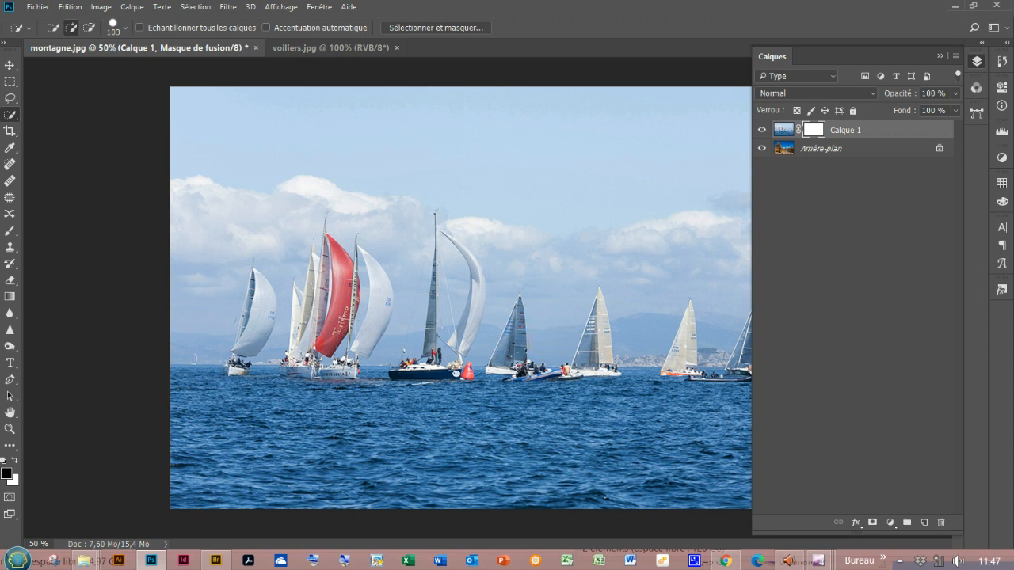
left_click(816, 132)
left_click(813, 132)
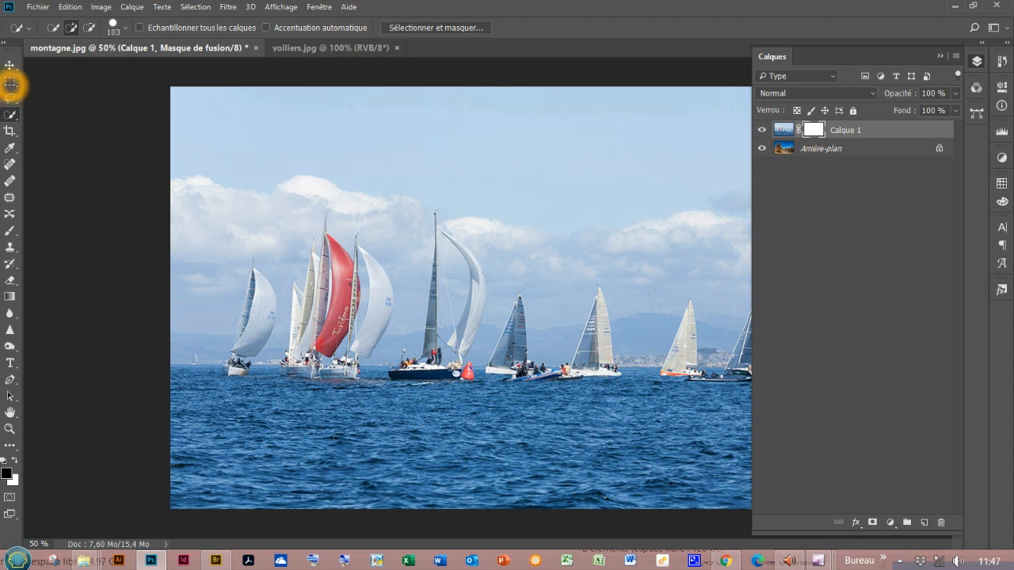
With the mask active, draw a large elliptical selection around the sailboats in the middle of the image.
left_click(10, 81)
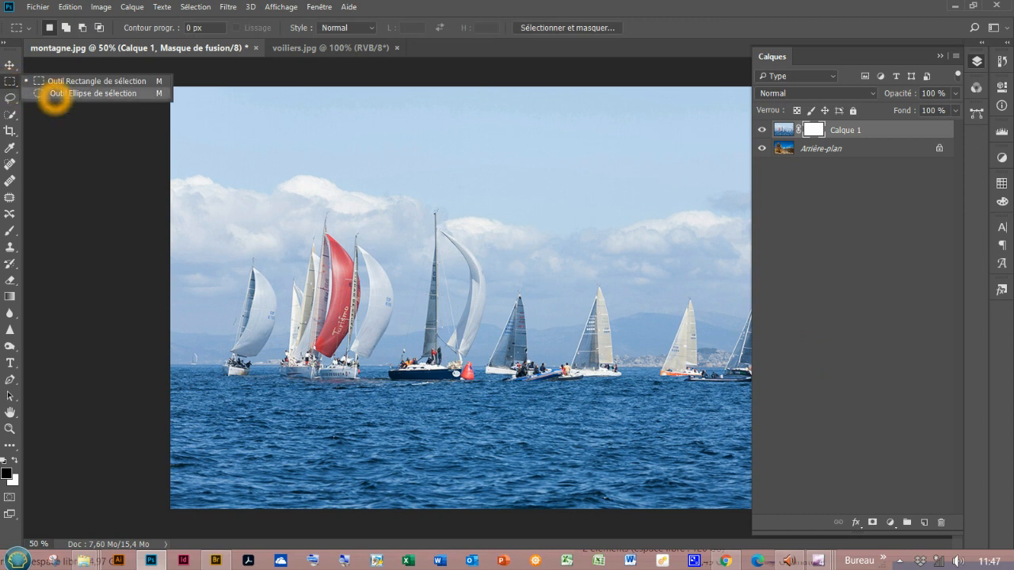
left_click(52, 93)
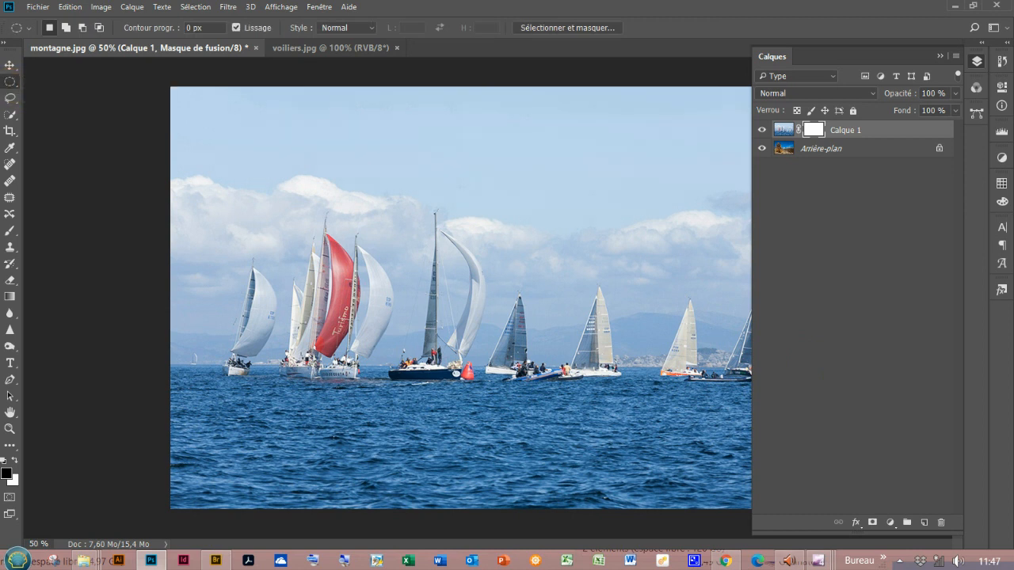
left_click_drag(509, 319, 664, 386)
left_click_drag(664, 423, 699, 445)
Feather the elliptical selection with a 20-pixel radius and invert it so the area outside the ellipse is selected.
left_click(196, 7)
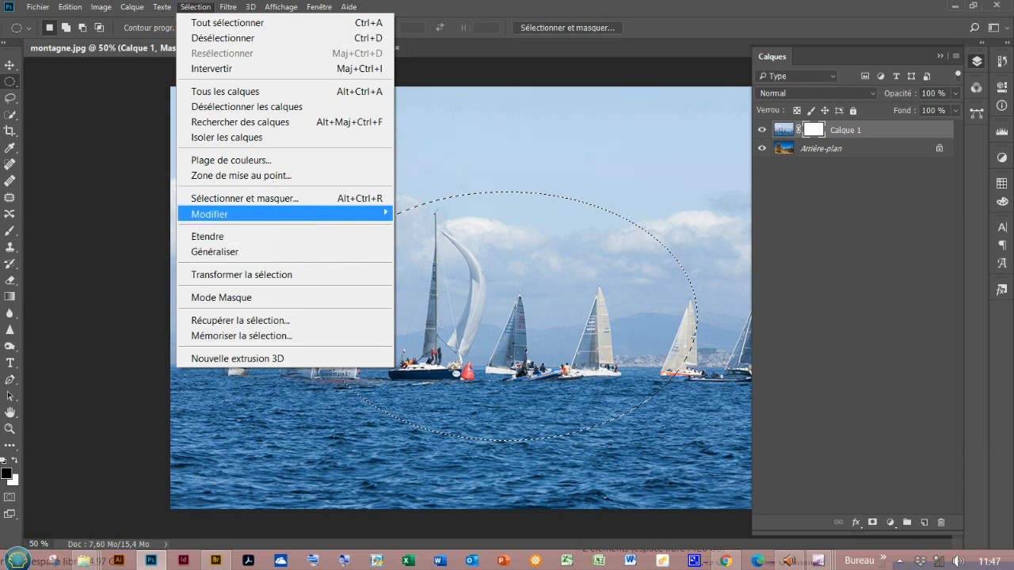
left_click(294, 214)
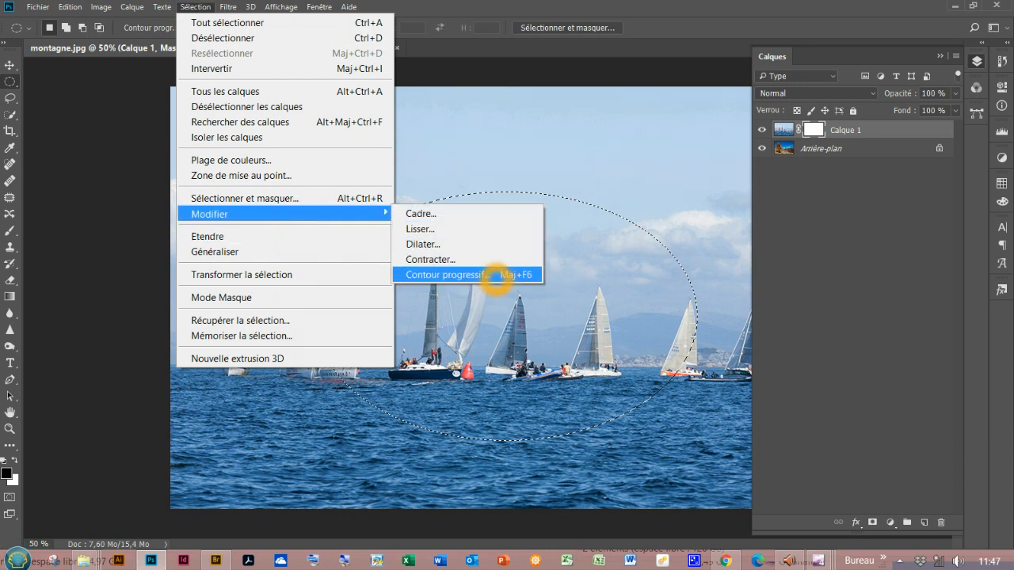
left_click(496, 276)
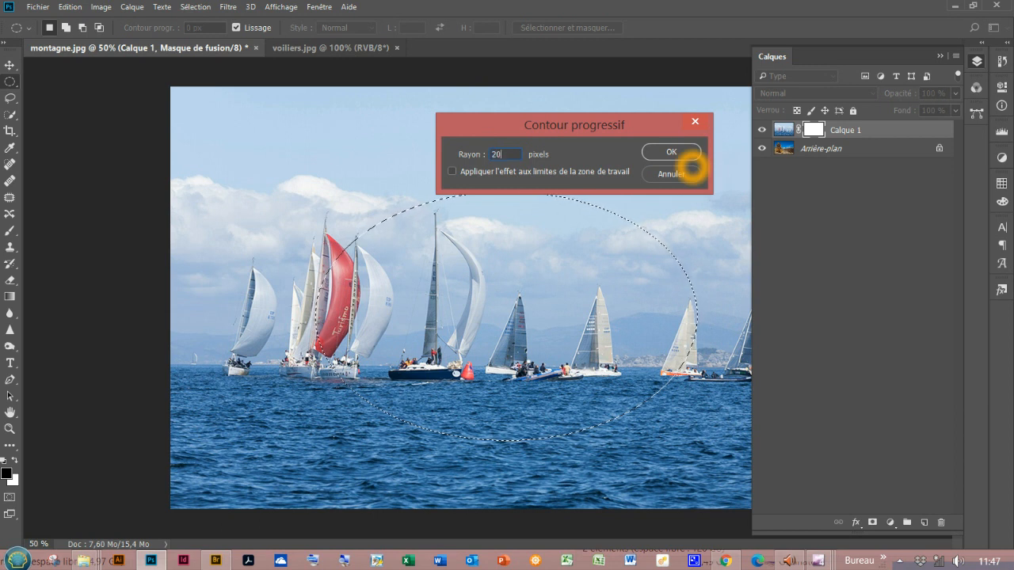
left_click(691, 168)
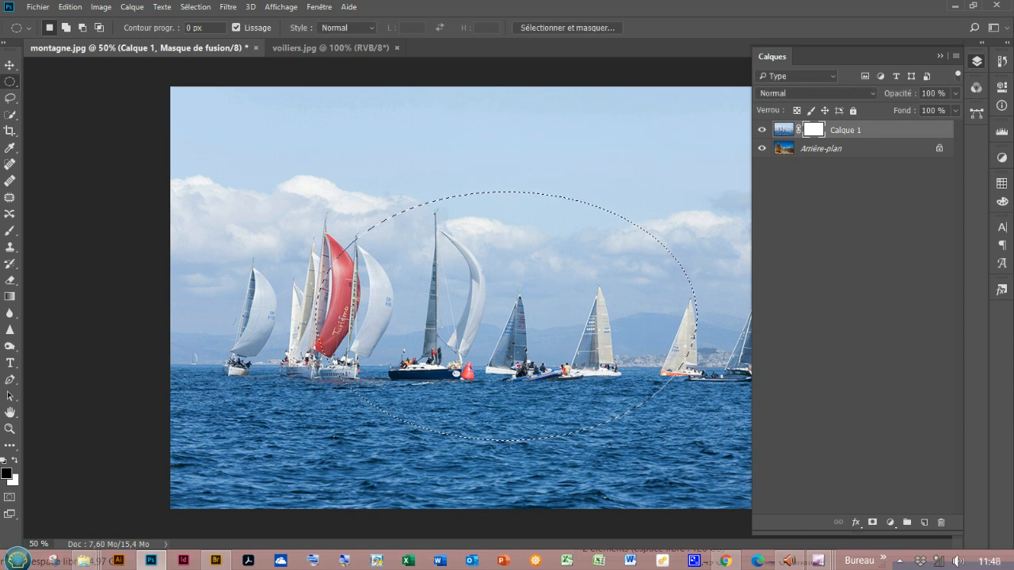
left_click(36, 8)
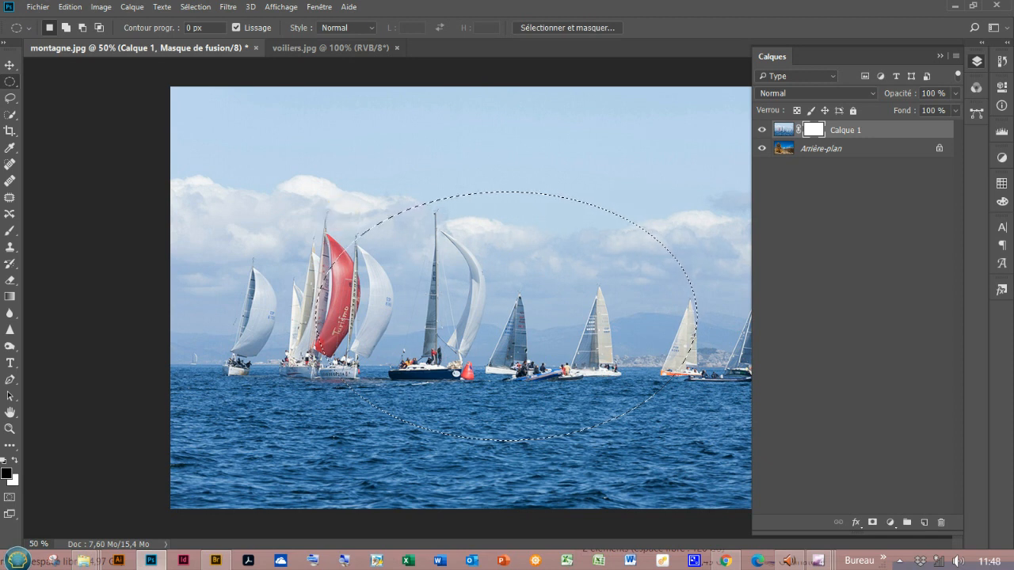
left_click(190, 7)
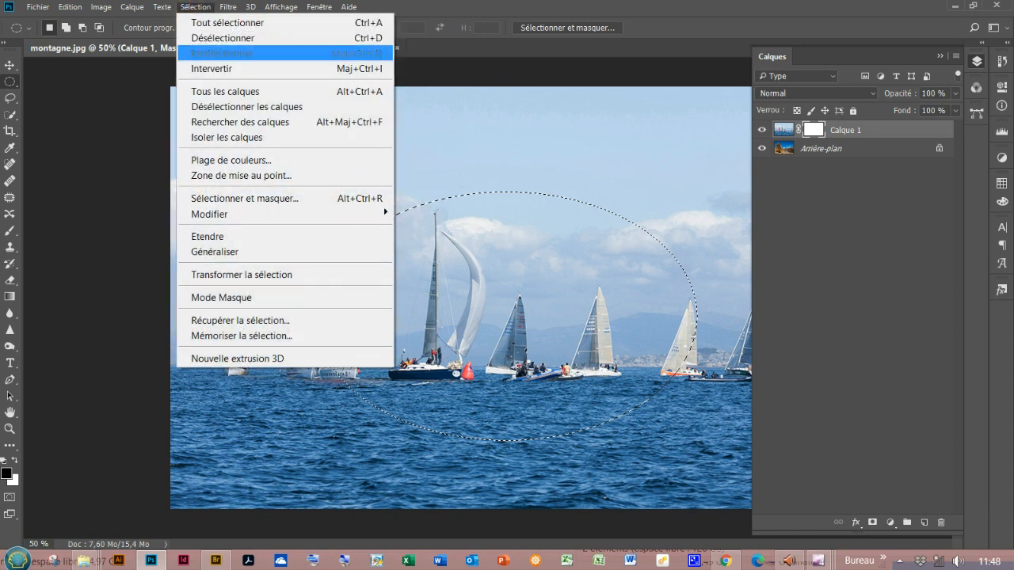
left_click(212, 69)
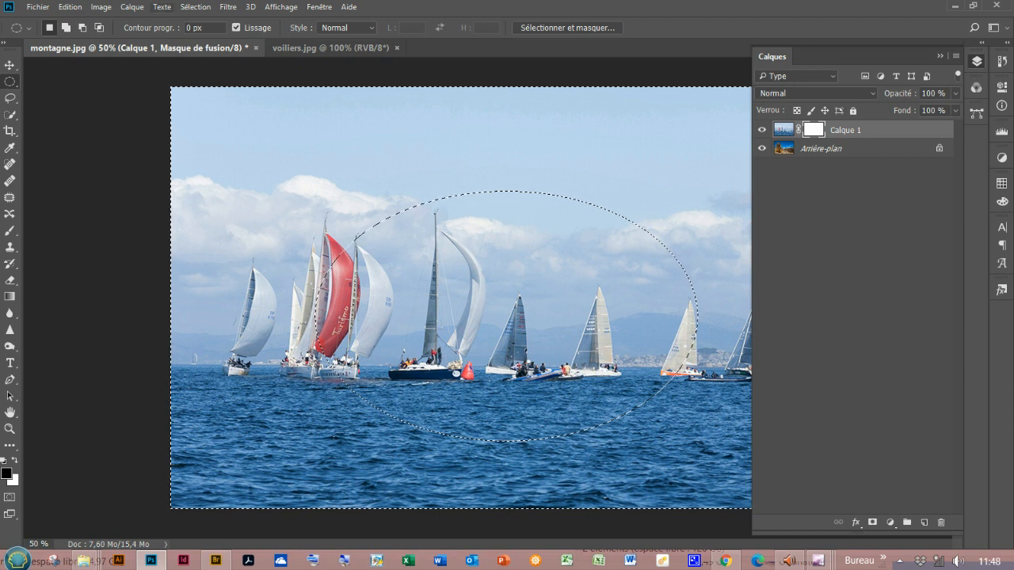
Fill the inverted selection on Calque 1's mask with black in Normal mode at 100% opacity, and deselect.
left_click(38, 7)
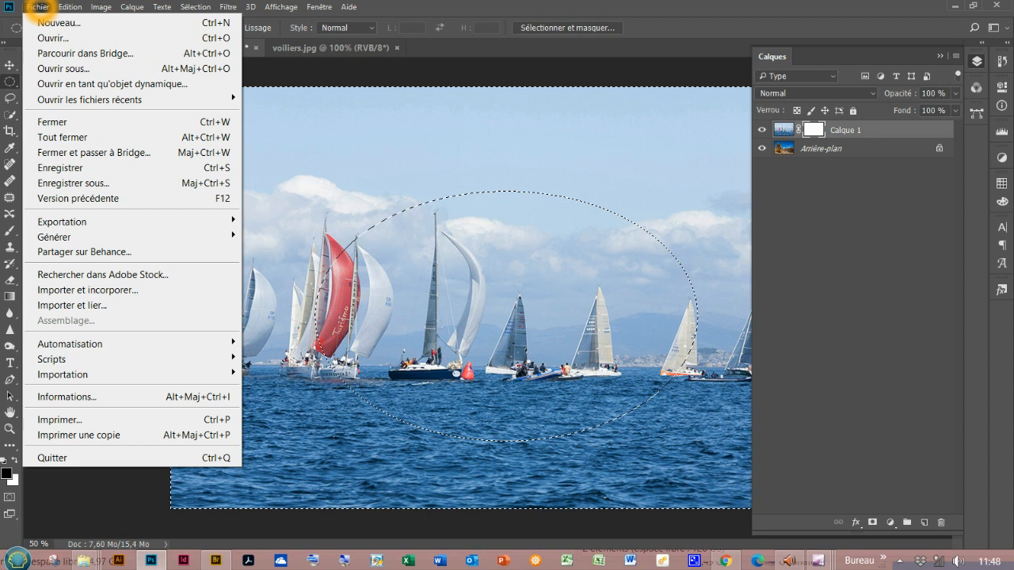
mouse_move(70, 8)
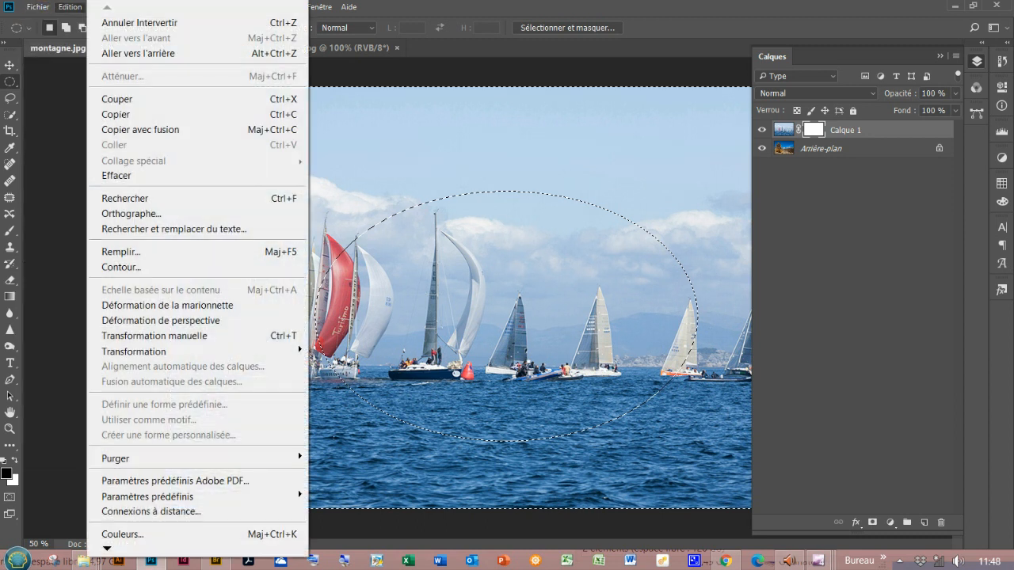
left_click(163, 251)
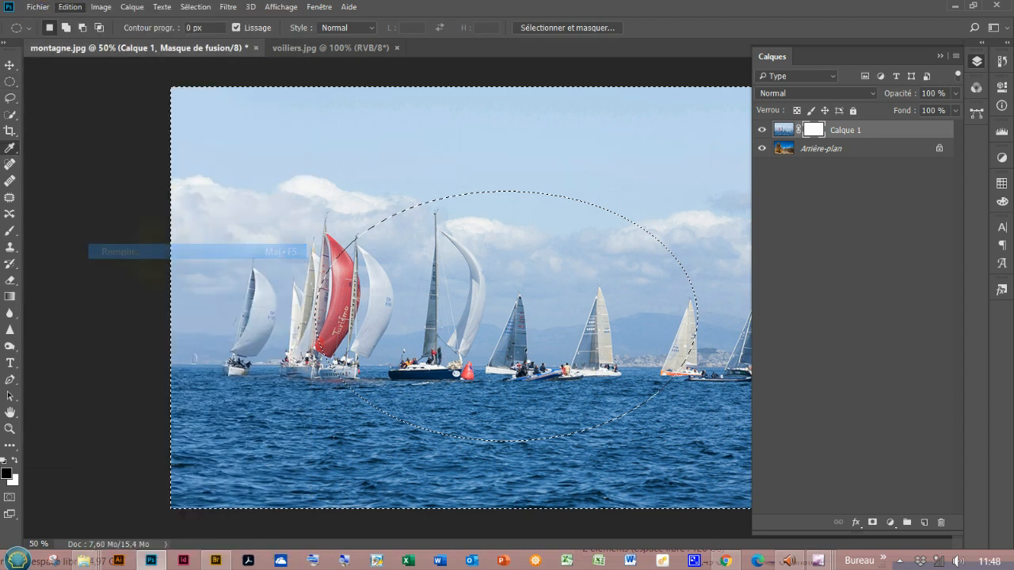
left_click(722, 351)
left_click(745, 440)
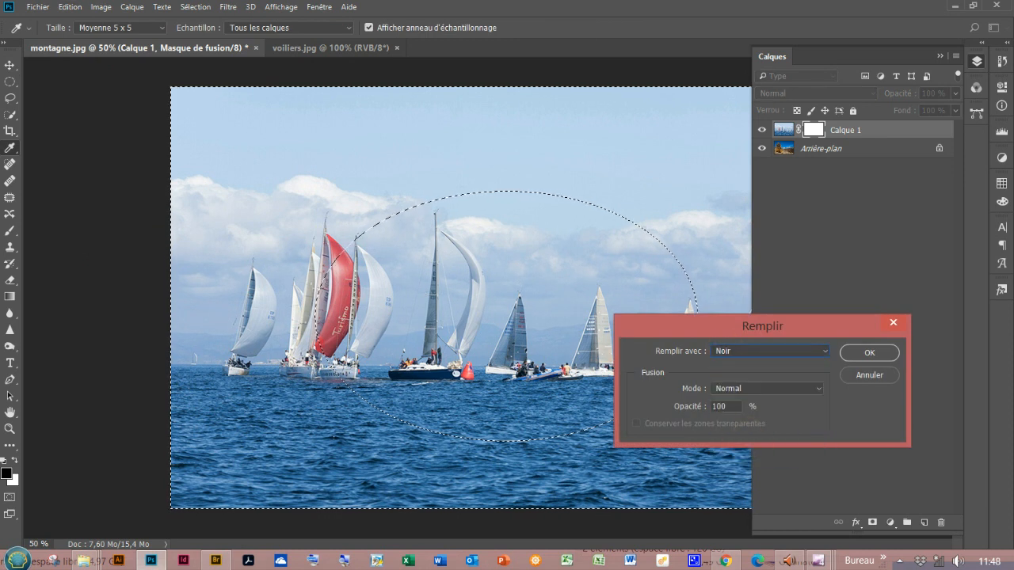
left_click(871, 352)
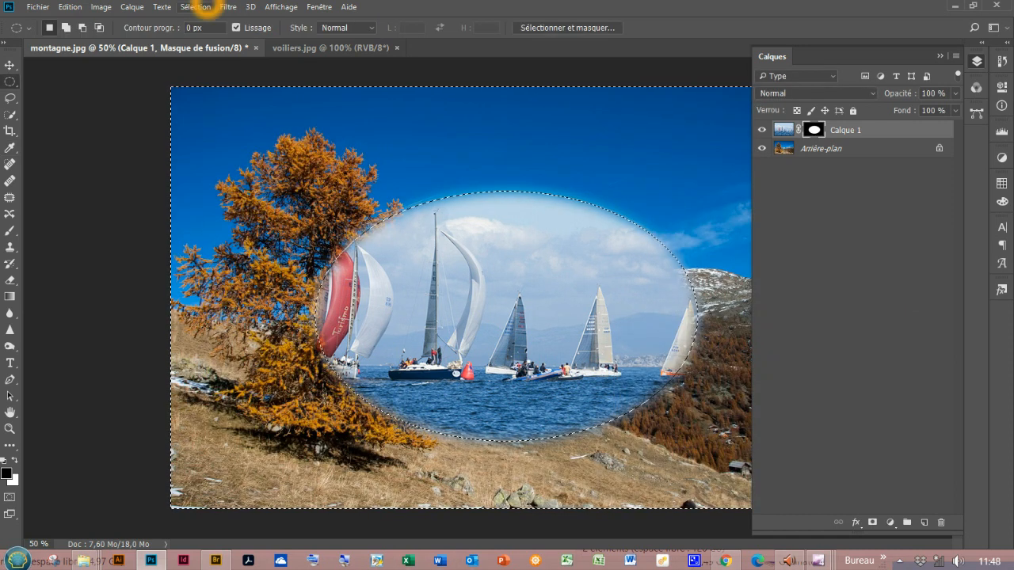
left_click(196, 6)
left_click(209, 36)
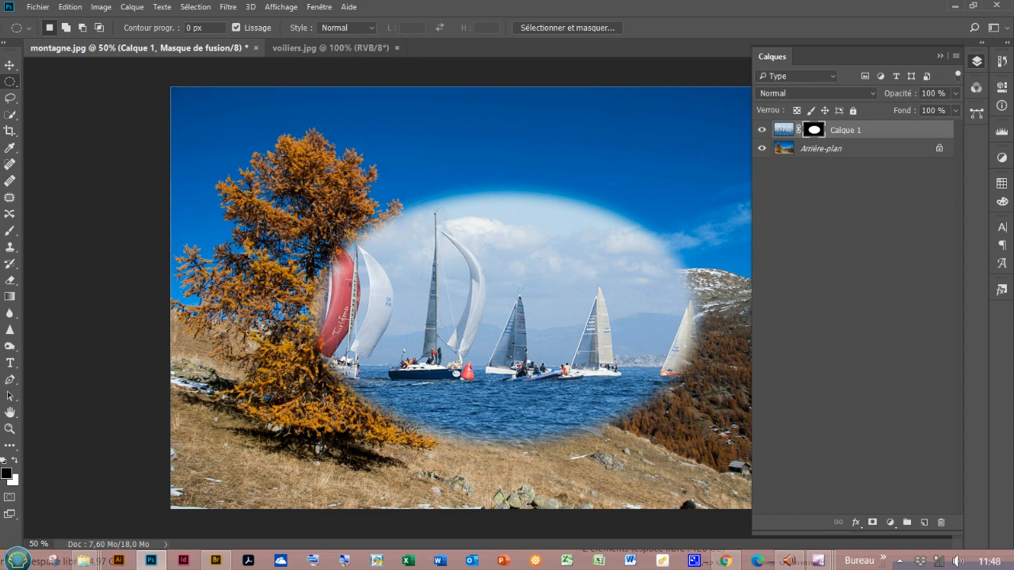
Make Calque 1's image active and move it slightly upward together with its linked mask.
left_click(784, 129)
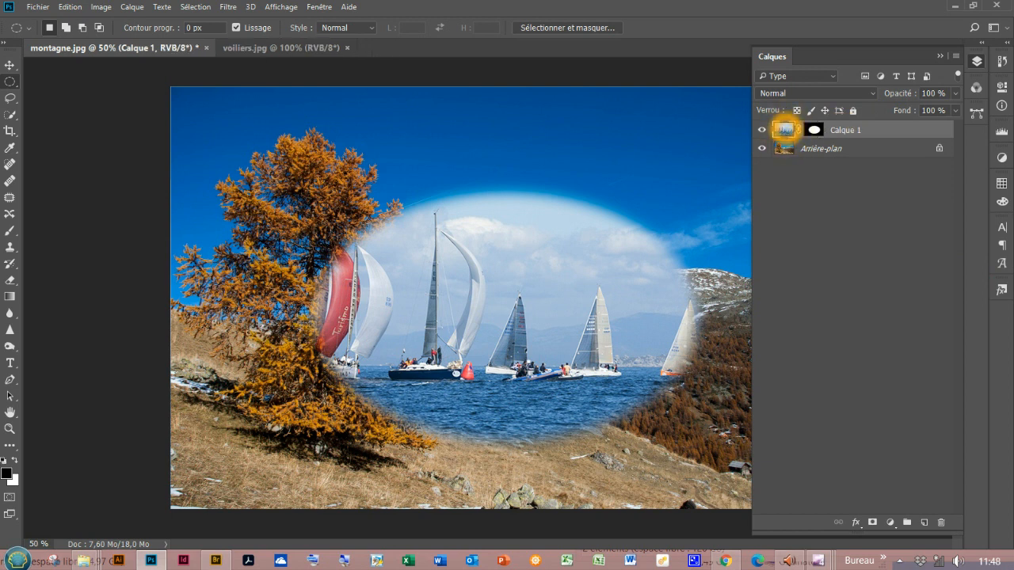
left_click(10, 65)
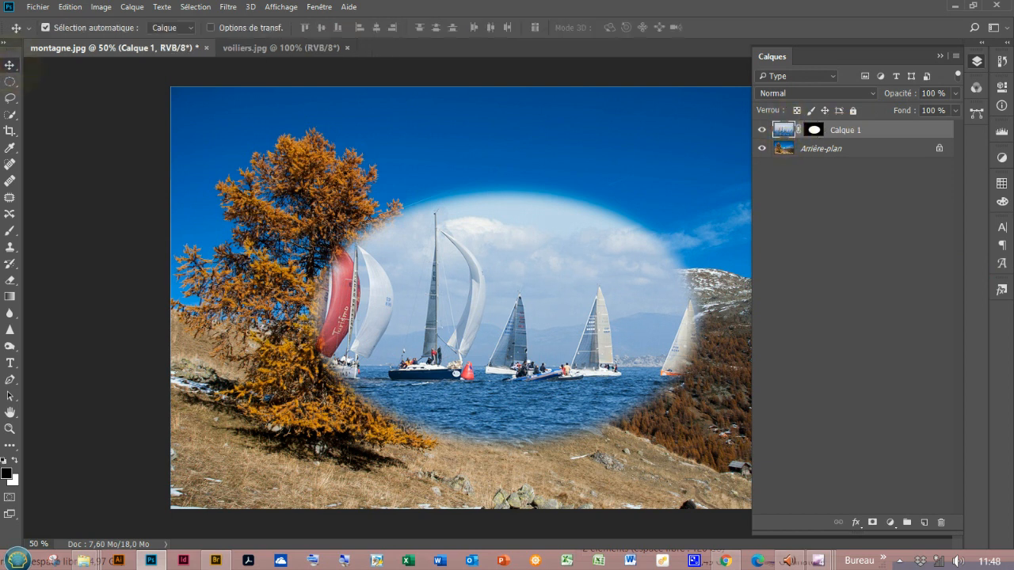
left_click(579, 364)
mouse_move(579, 365)
left_mouse_down()
mouse_move(543, 298)
mouse_move(525, 321)
mouse_move(563, 335)
mouse_move(615, 301)
mouse_move(575, 277)
mouse_move(651, 303)
mouse_move(586, 342)
mouse_move(579, 363)
left_mouse_up()
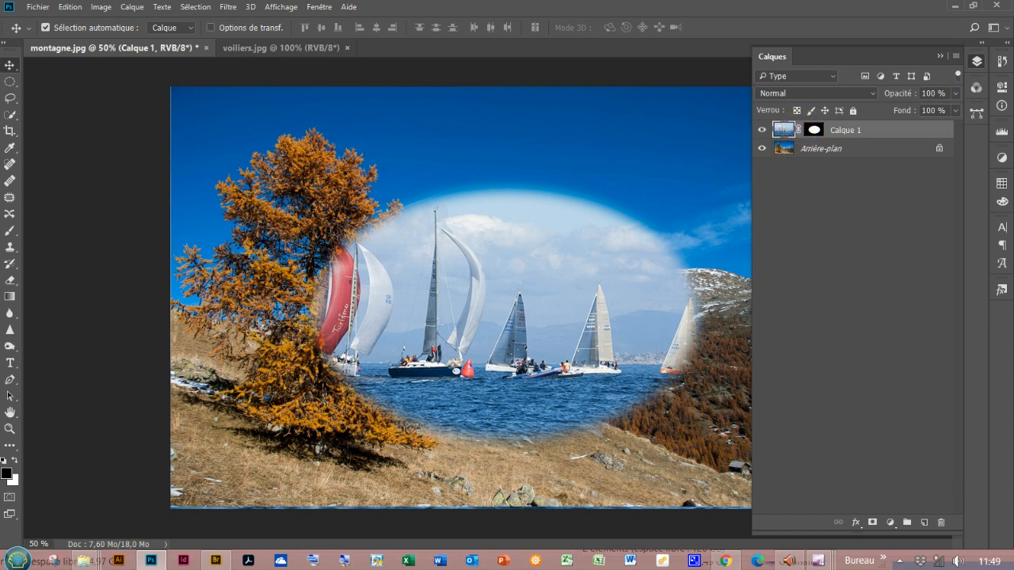
Unlink Calque 1's mask from its image and move only the mask up and back down over the sailboats.
left_click(799, 130)
left_click(814, 130)
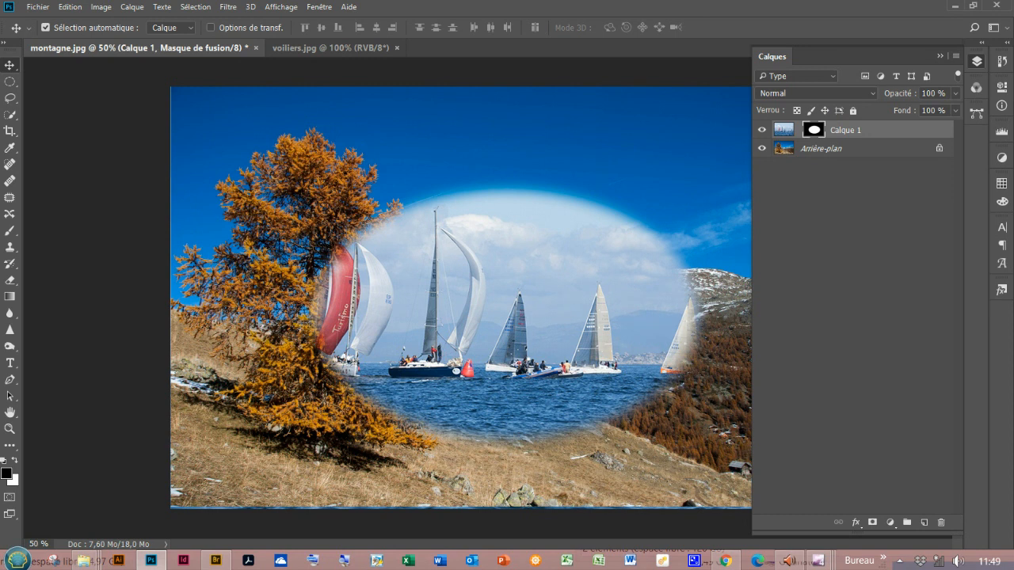
left_click_drag(574, 314, 588, 230)
left_click_drag(580, 265, 569, 311)
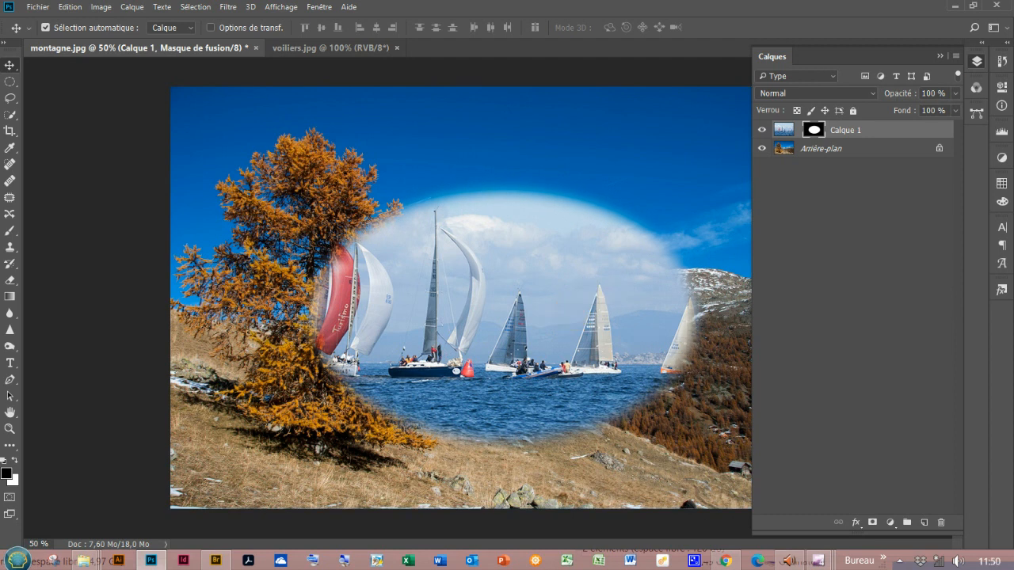
Relink the mask to Calque 1's image, display the mask alone on the canvas, and return to the composite.
left_click(798, 130)
left_click(815, 130, "alt")
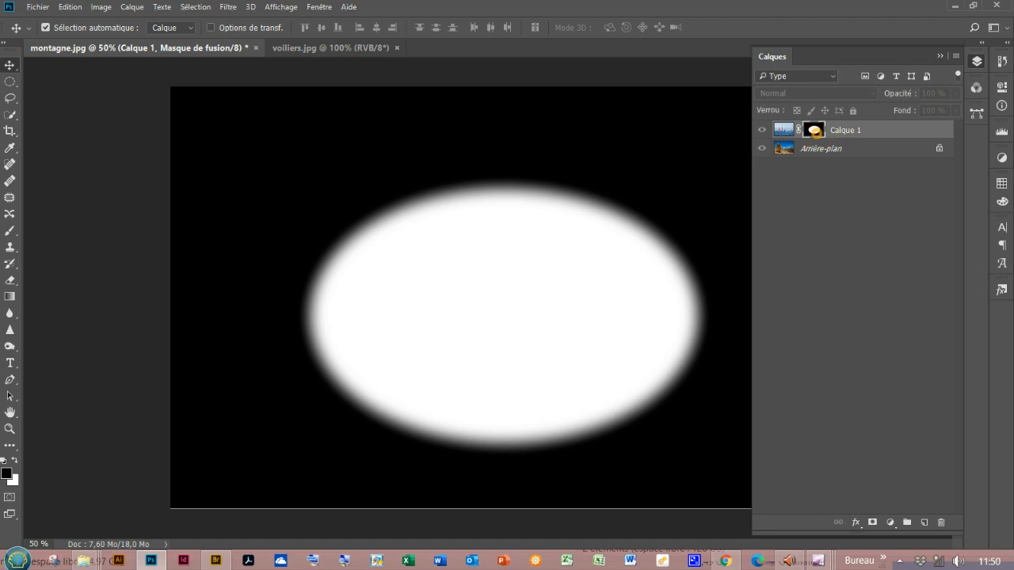
left_click(815, 130, "alt")
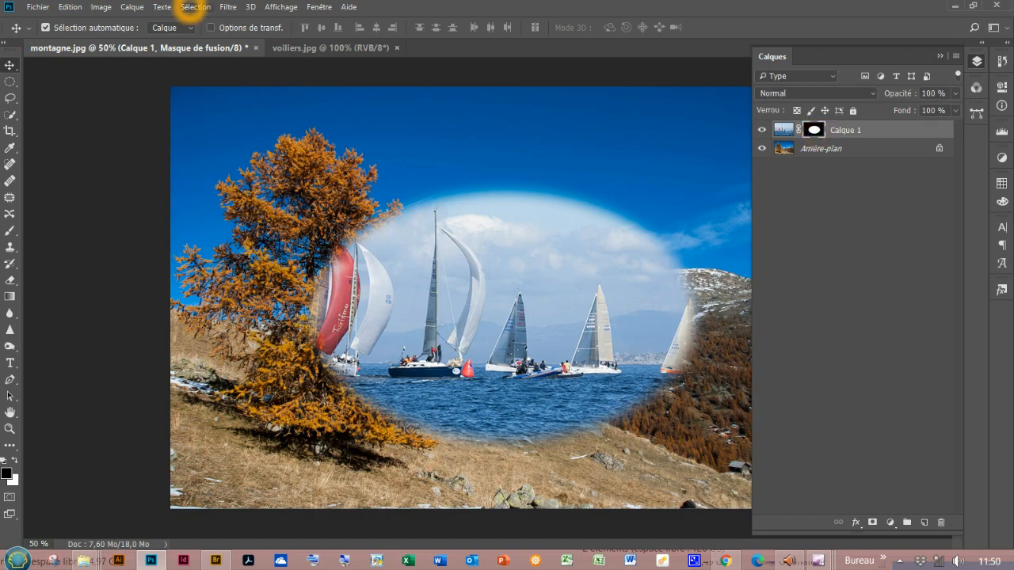
Apply a Gaussian blur to Calque 1's mask, trying radii of 49.8 and 92.7 pixels before reducing the radius to a low value.
left_click(229, 6)
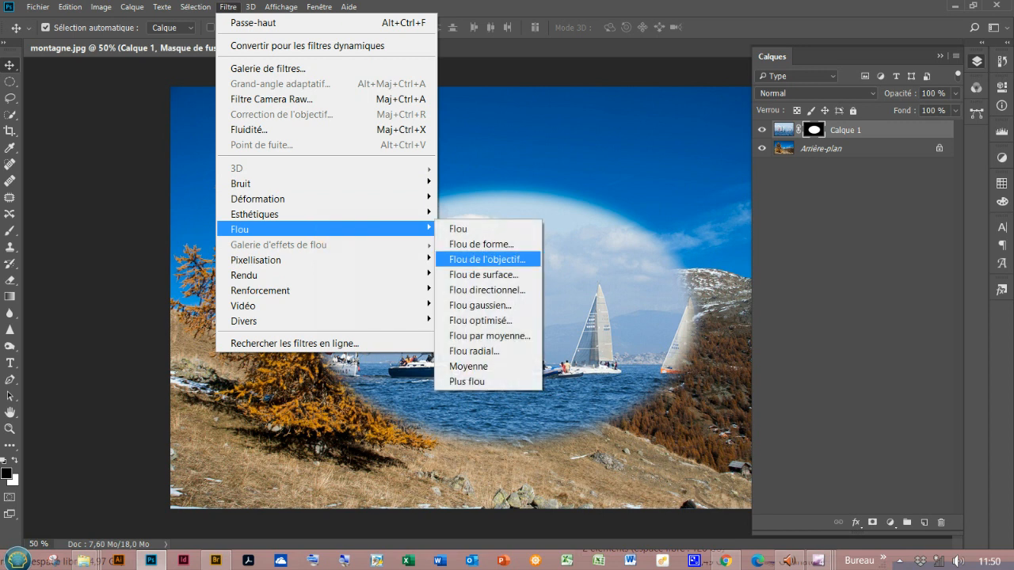
mouse_move(346, 235)
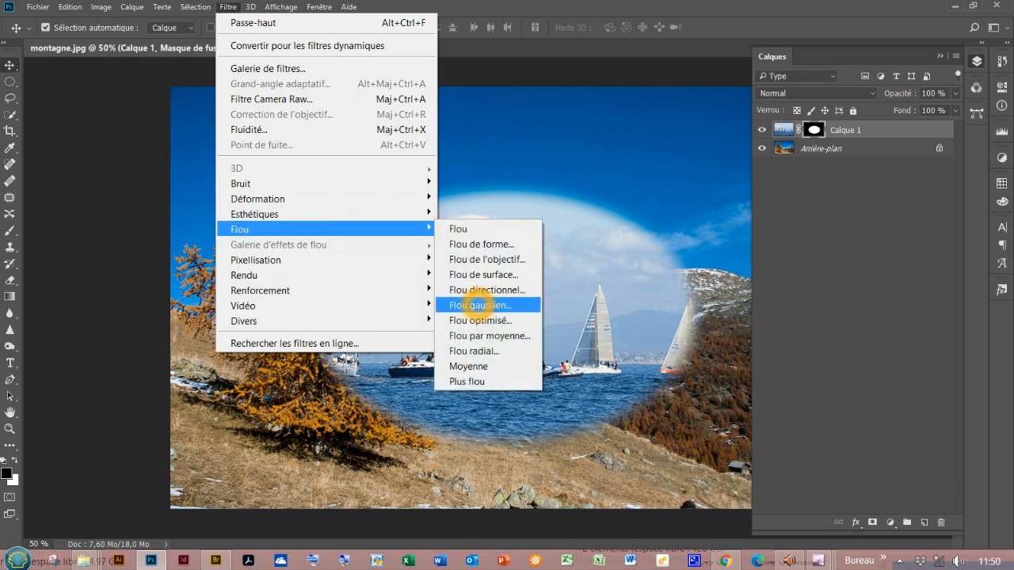
left_click(478, 305)
left_click_drag(623, 198, 750, 201)
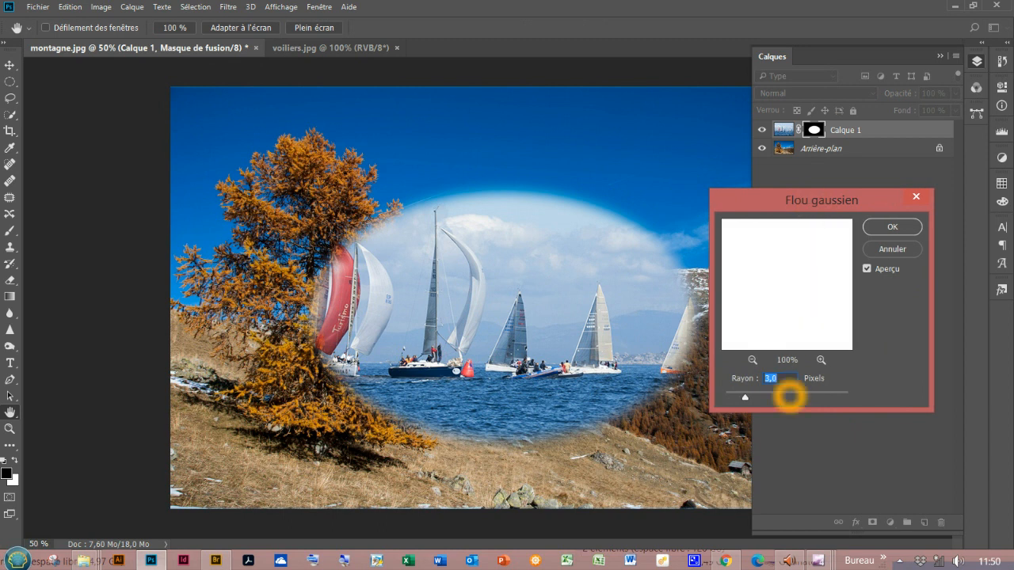
left_click_drag(745, 397, 793, 399)
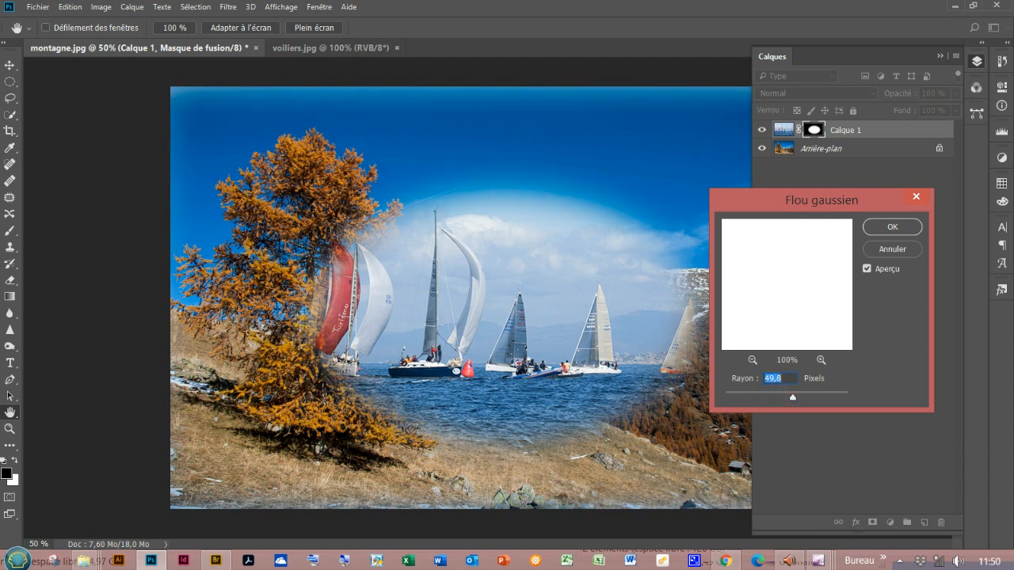
left_click(793, 399)
left_click_drag(793, 398, 803, 399)
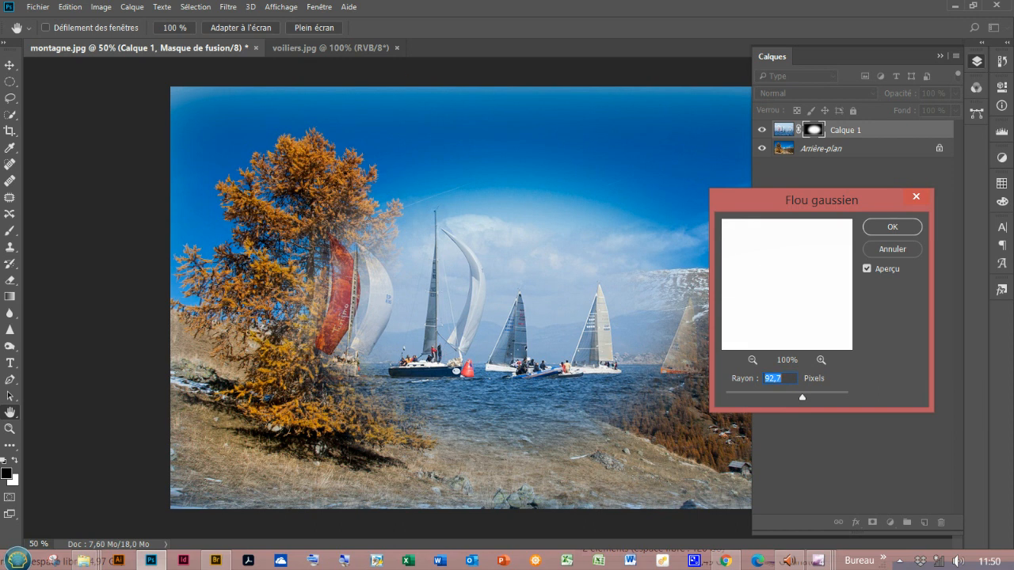
left_click(759, 542)
left_click_drag(803, 399, 750, 397)
left_click(892, 227)
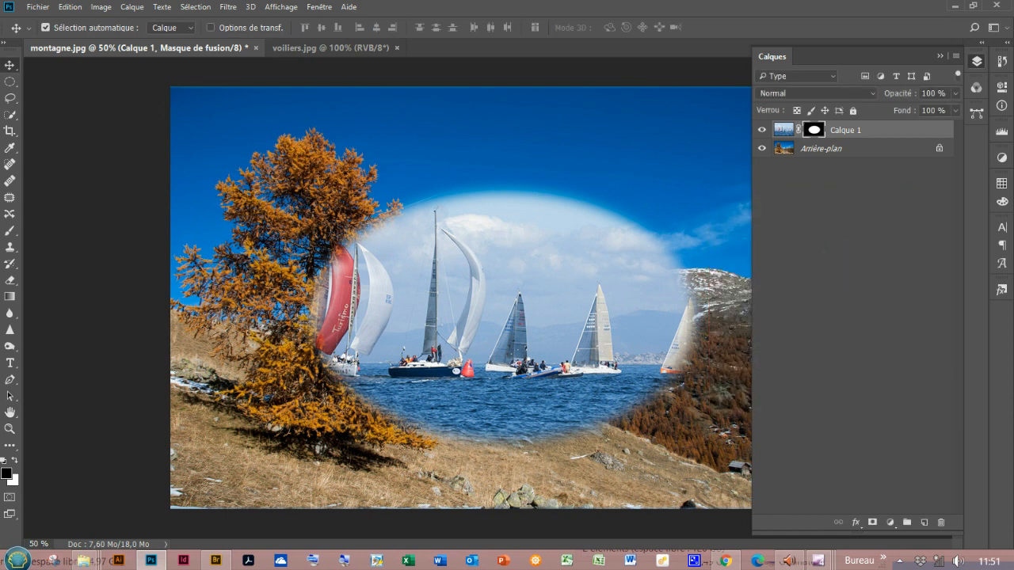
Reset Calque 1's mask by filling it entirely with the white background colour.
left_click(887, 261)
key("ctrl")
key("ctrl+BackSpace")
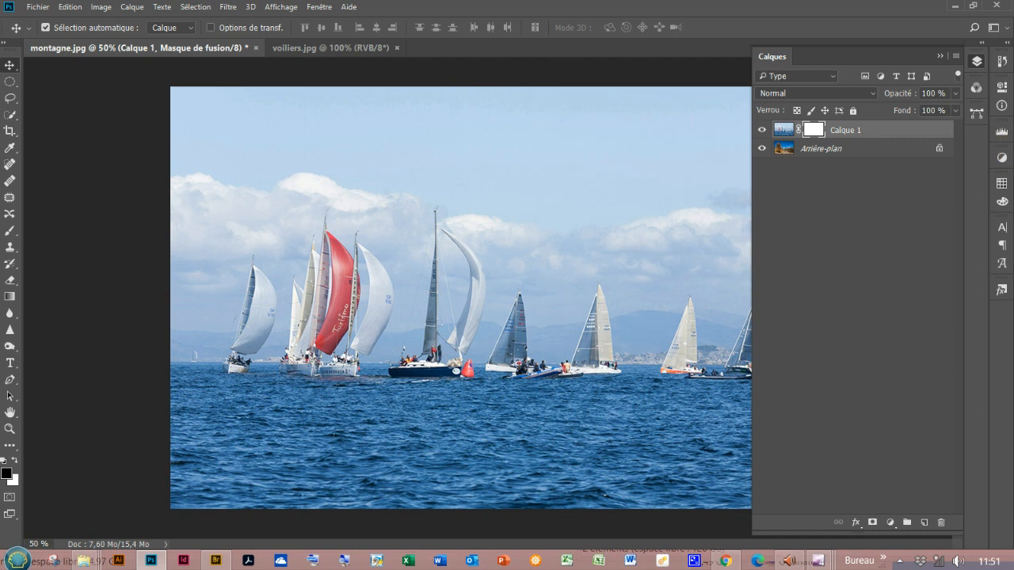
With Calque 1's mask active, set the Gradient tool to a linear gradient using the black-to-white preset.
left_click(814, 129)
left_click(9, 296)
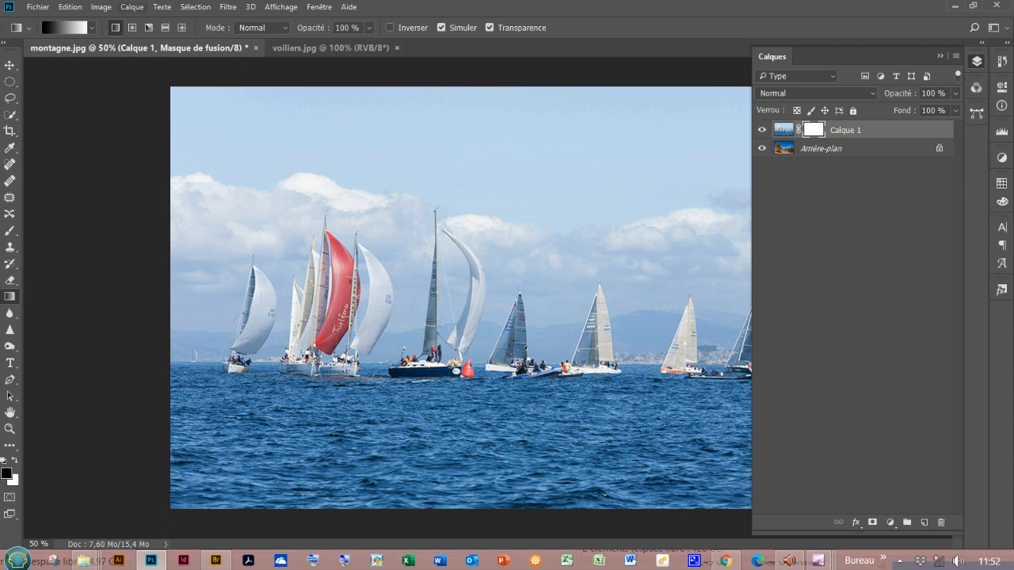
left_click(114, 27)
left_click(129, 27)
left_click(115, 27)
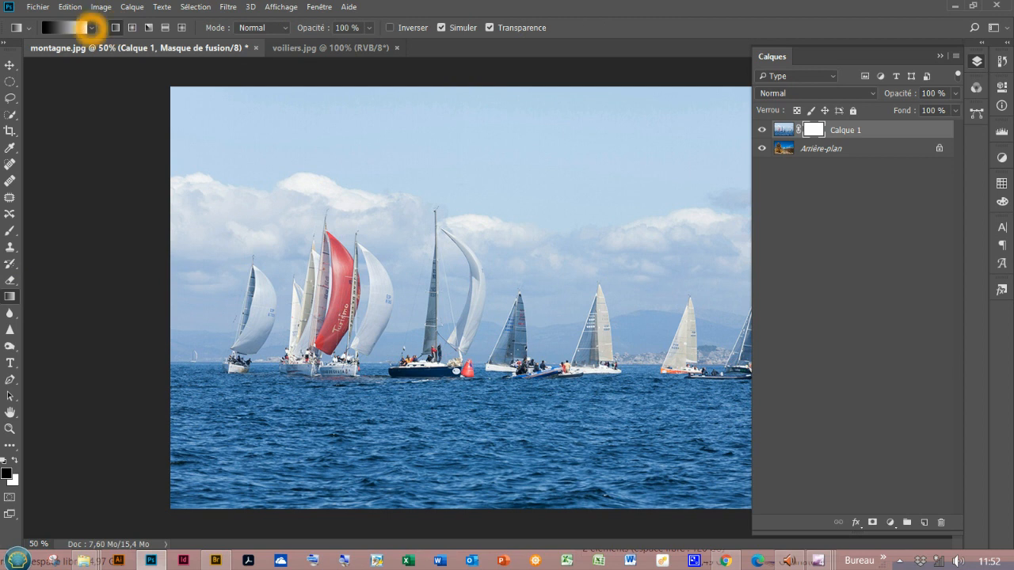
left_click(92, 27)
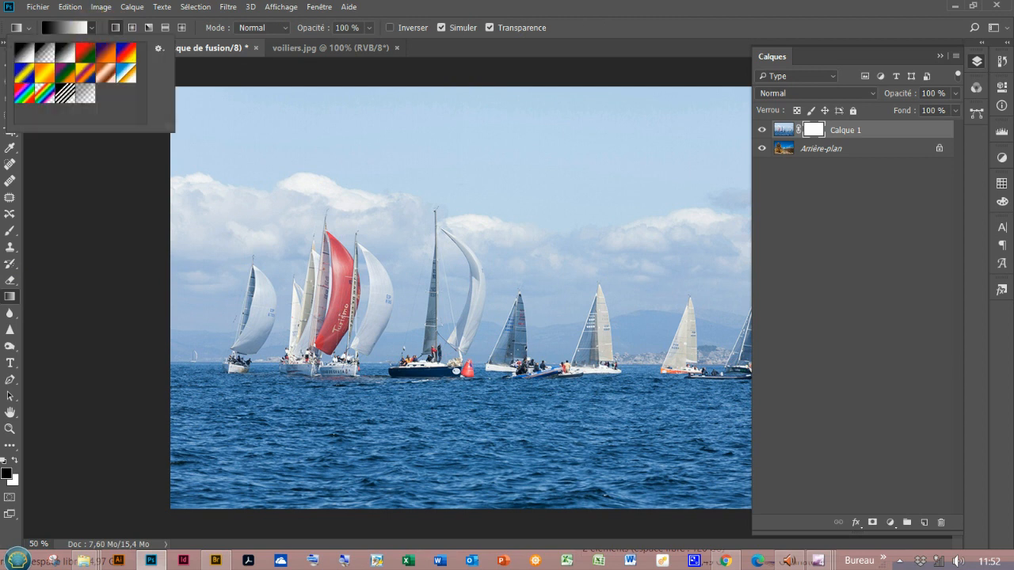
left_click(21, 52)
left_click(68, 52)
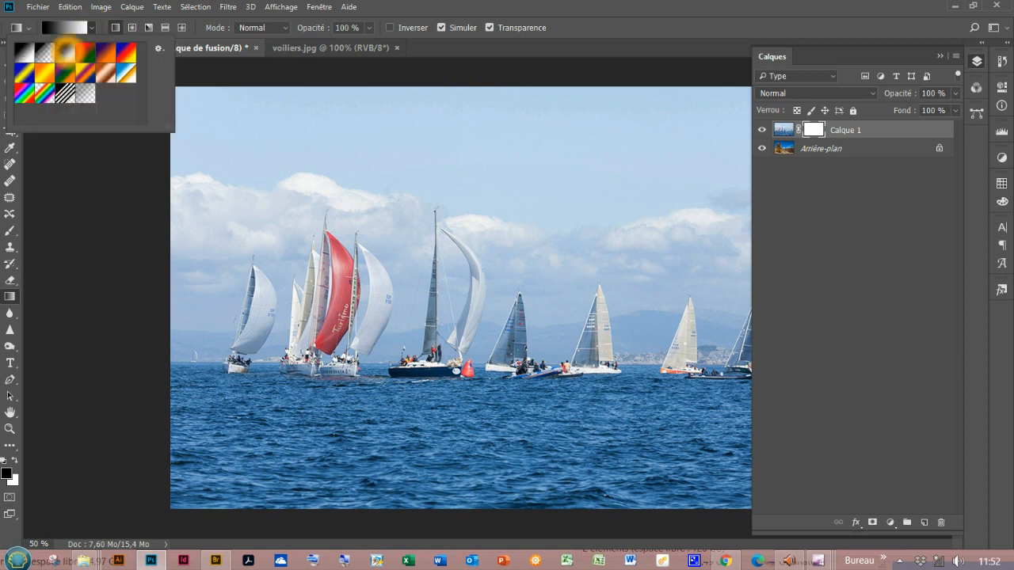
left_click(68, 52)
left_click(22, 51)
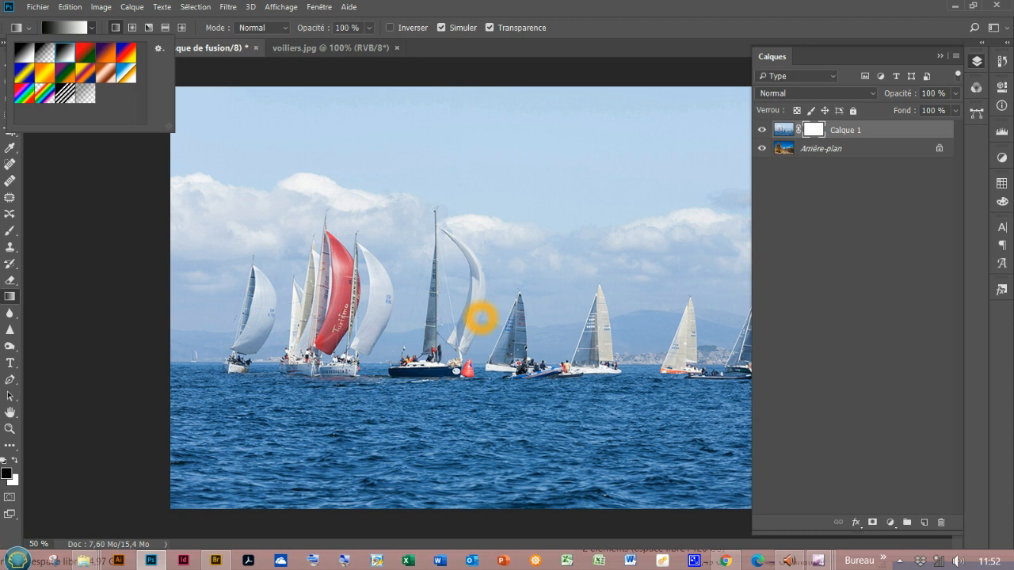
Draw a short horizontal gradient rightward across the centre of Calque 1's mask, and display the mask alone.
left_click(481, 319)
left_click_drag(478, 316, 588, 316)
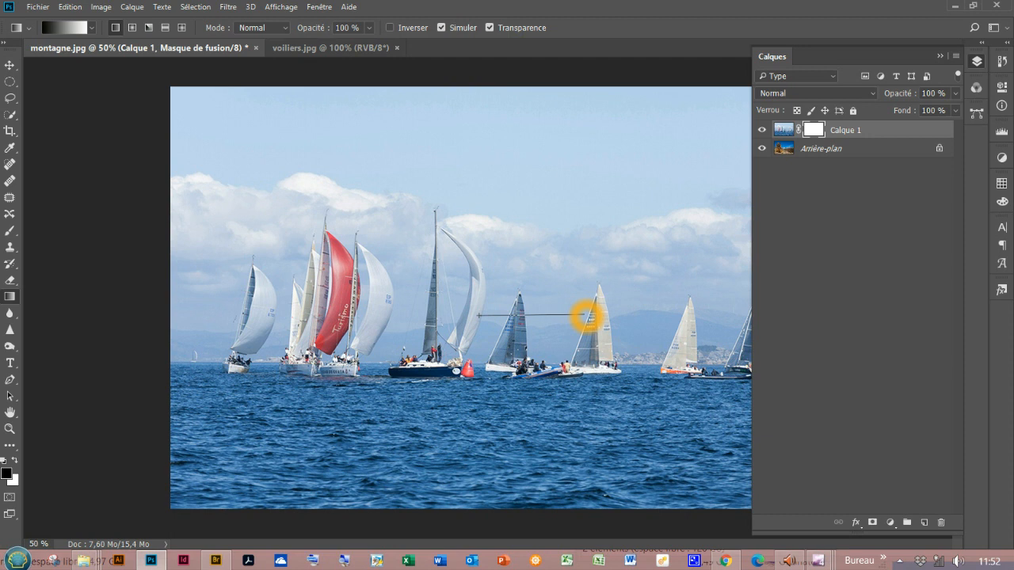
left_click_drag(588, 316, 587, 316)
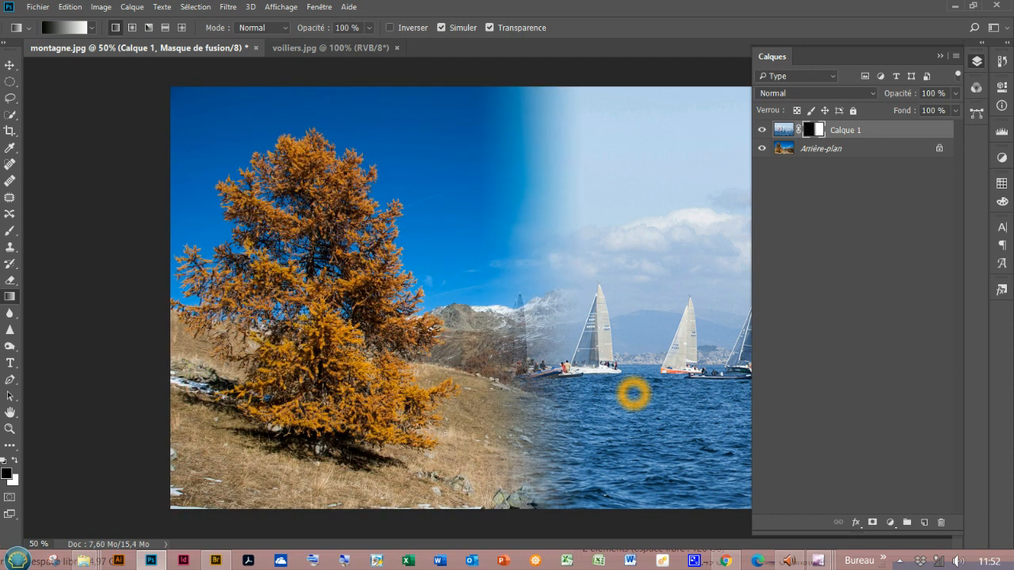
left_click(815, 129)
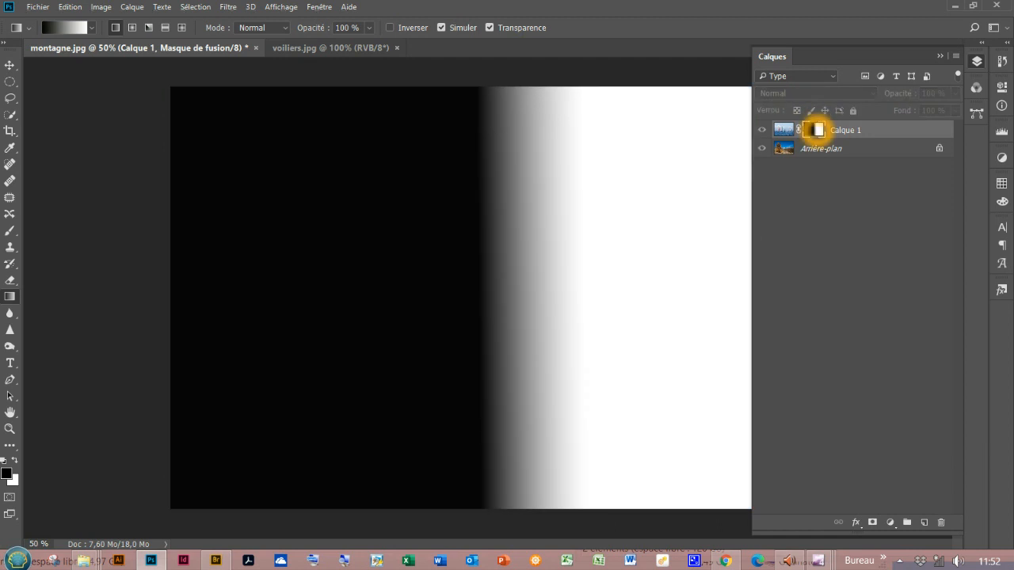
Switch between the mask-only view of Calque 1 and the blended image for comparison, ending on the blended image.
left_click(817, 131, "alt")
left_click(816, 130, "alt")
left_click(816, 131, "alt")
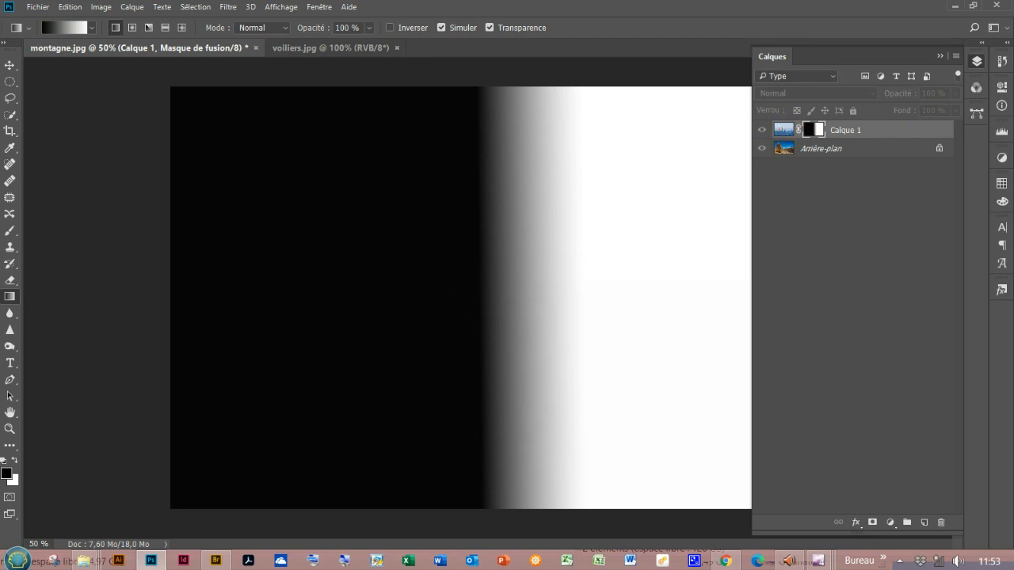
left_click(814, 129, "alt")
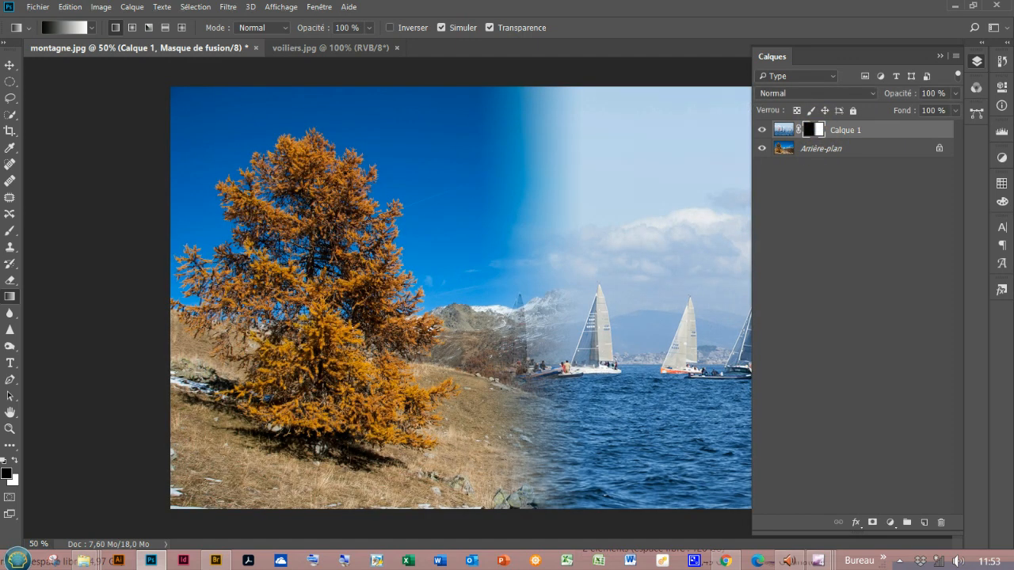
Redraw the black-to-white gradient on Calque 1's mask at several angles and lengths, ending with a short diagonal running down-left from right of the image centre.
left_click_drag(391, 155, 663, 396)
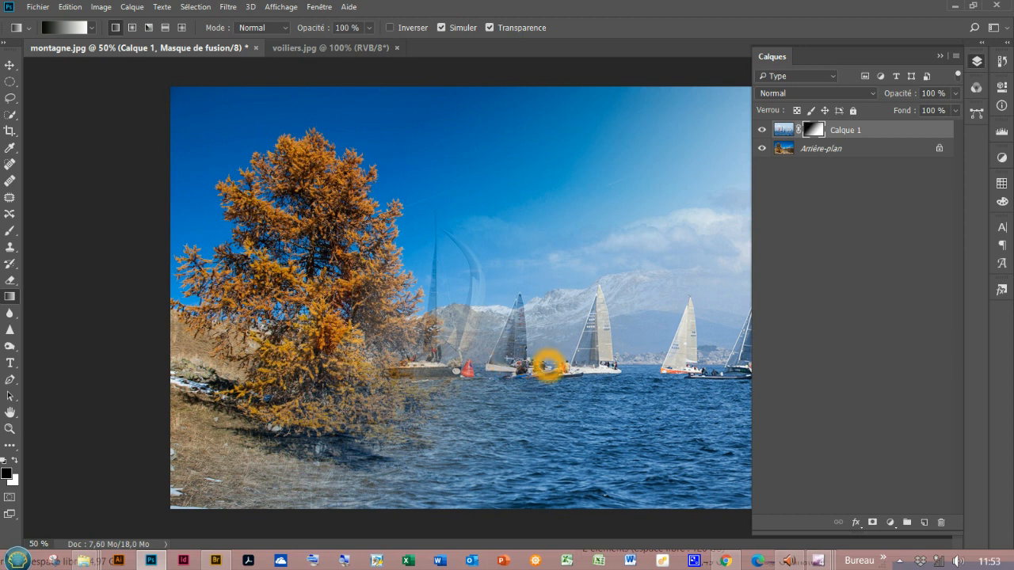
left_click_drag(519, 366, 564, 366)
left_click_drag(522, 490, 516, 365)
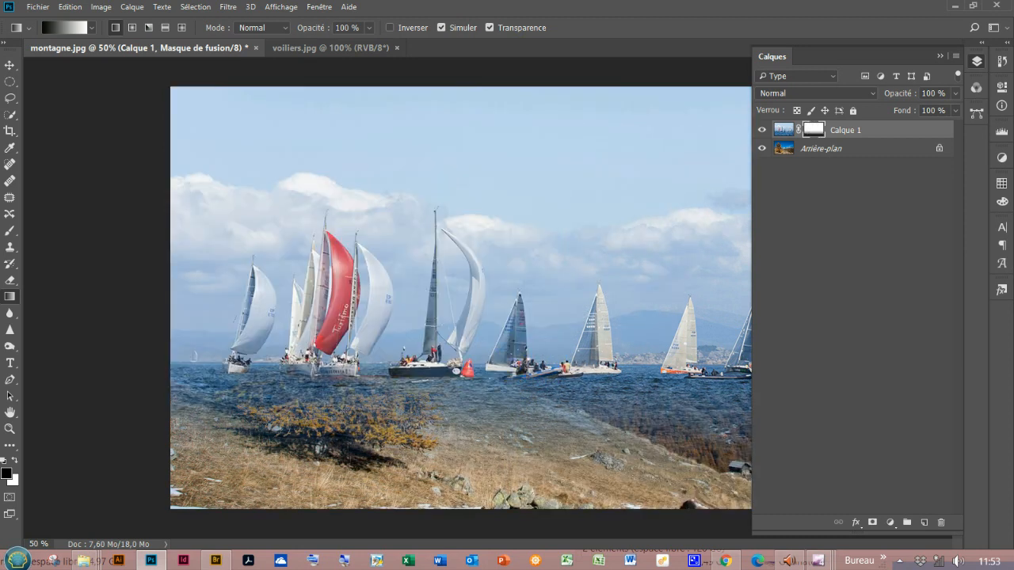
left_click_drag(342, 401, 482, 364)
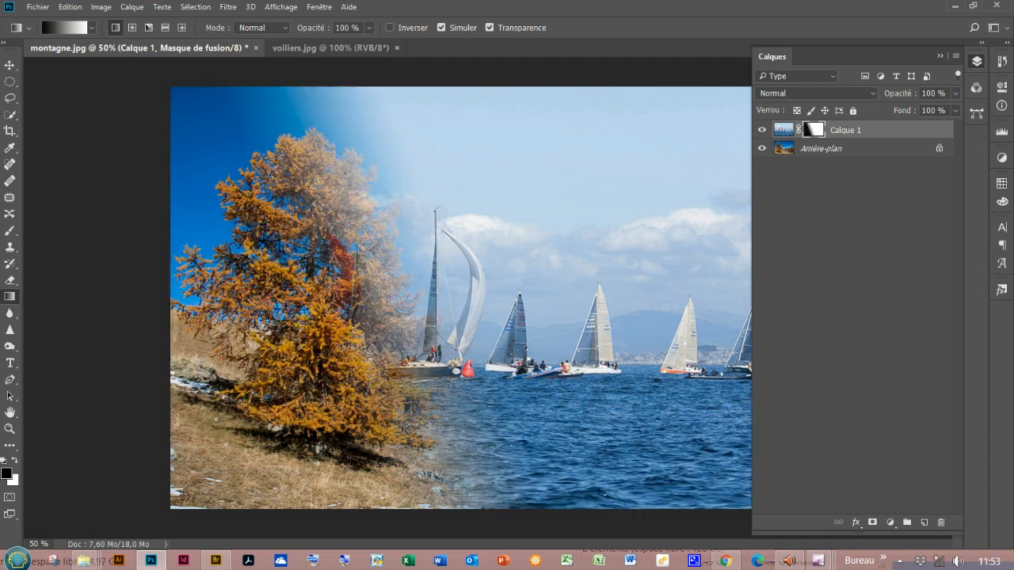
left_click_drag(645, 268, 562, 331)
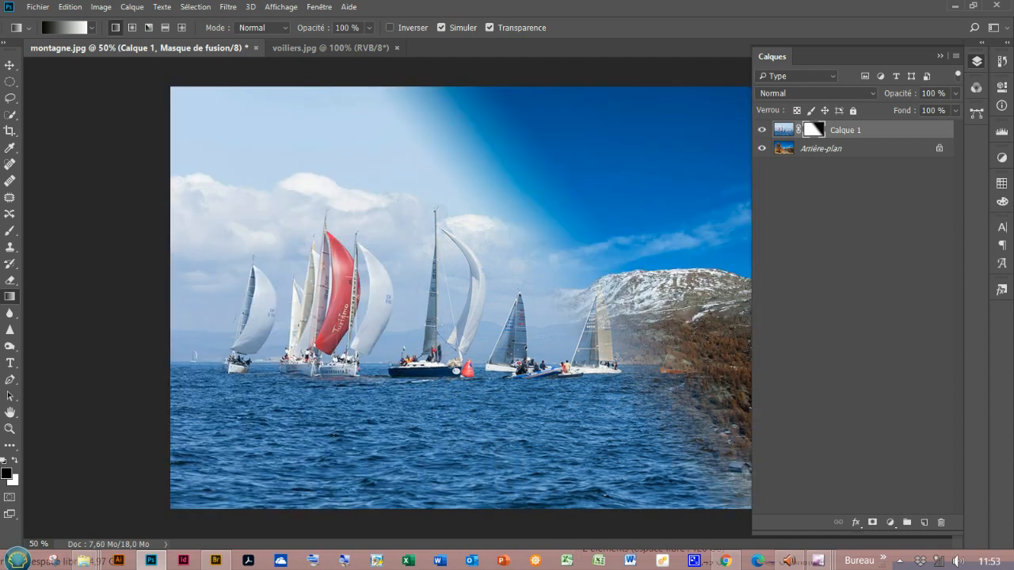